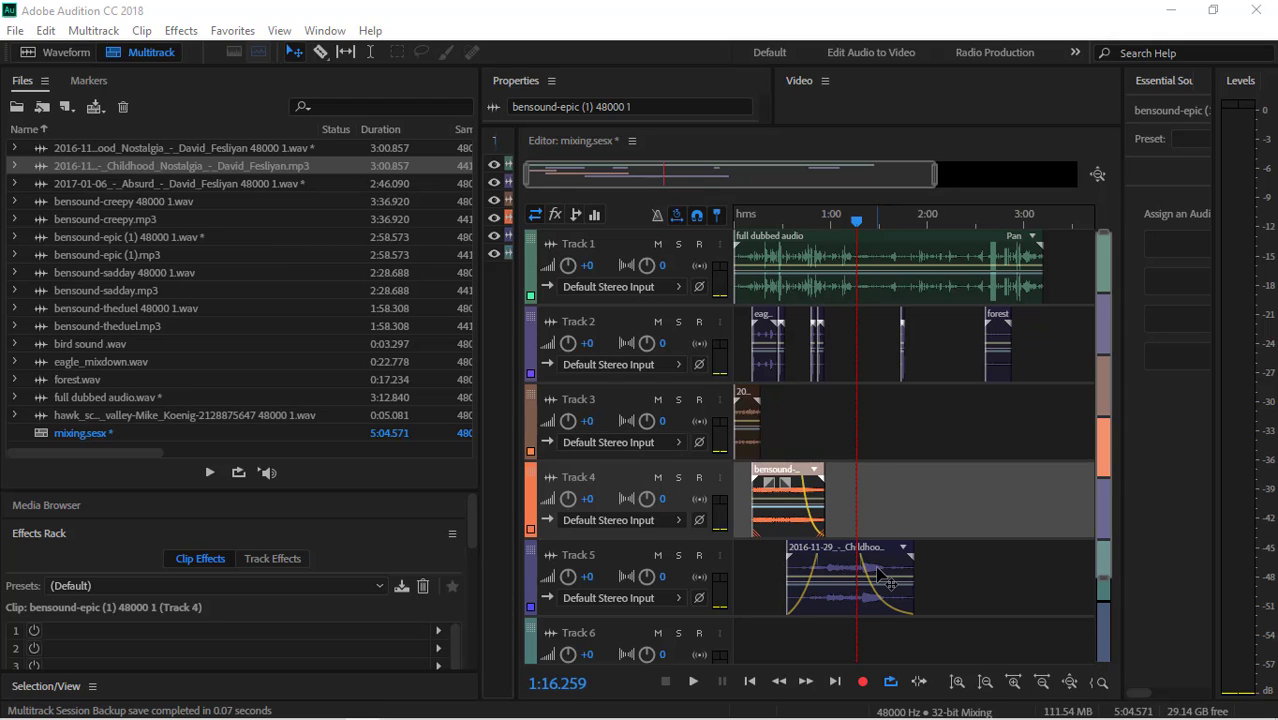
- Play the session from the beginning to about 0:29, then place the playhead at the start of the Track 4 clip
left_click_drag(856, 220, 735, 220)
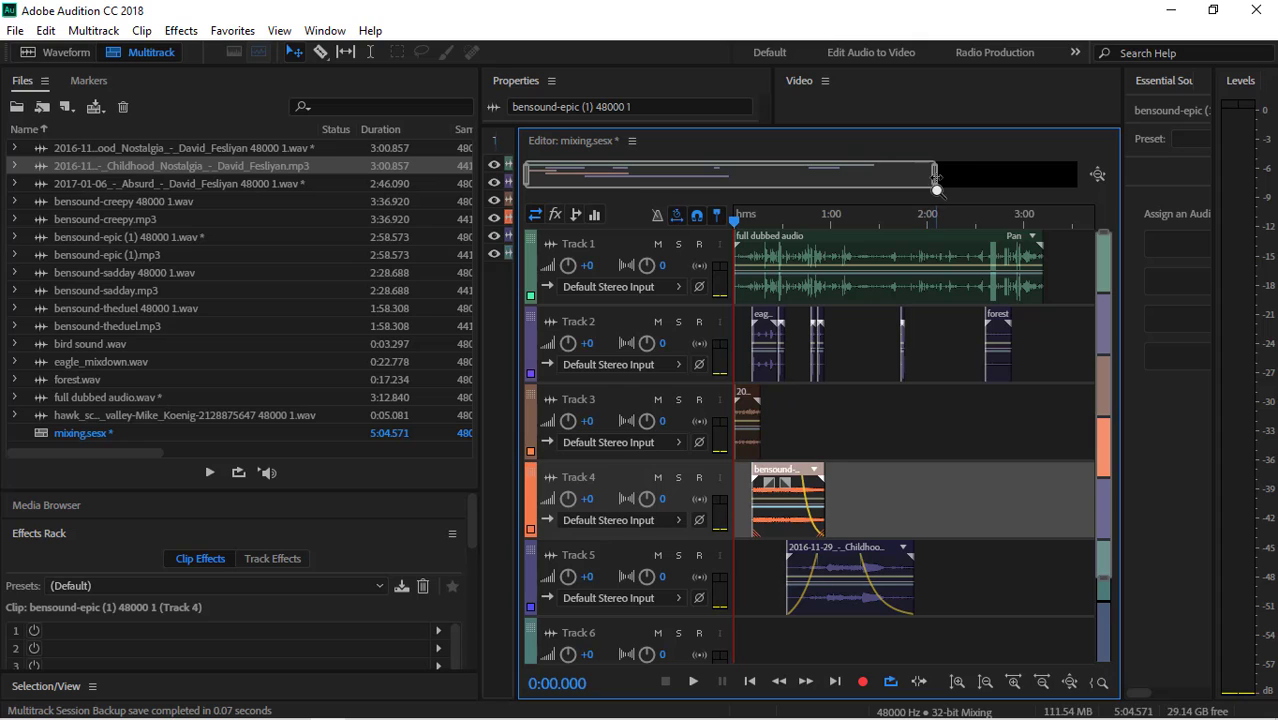
left_click_drag(935, 177, 890, 178)
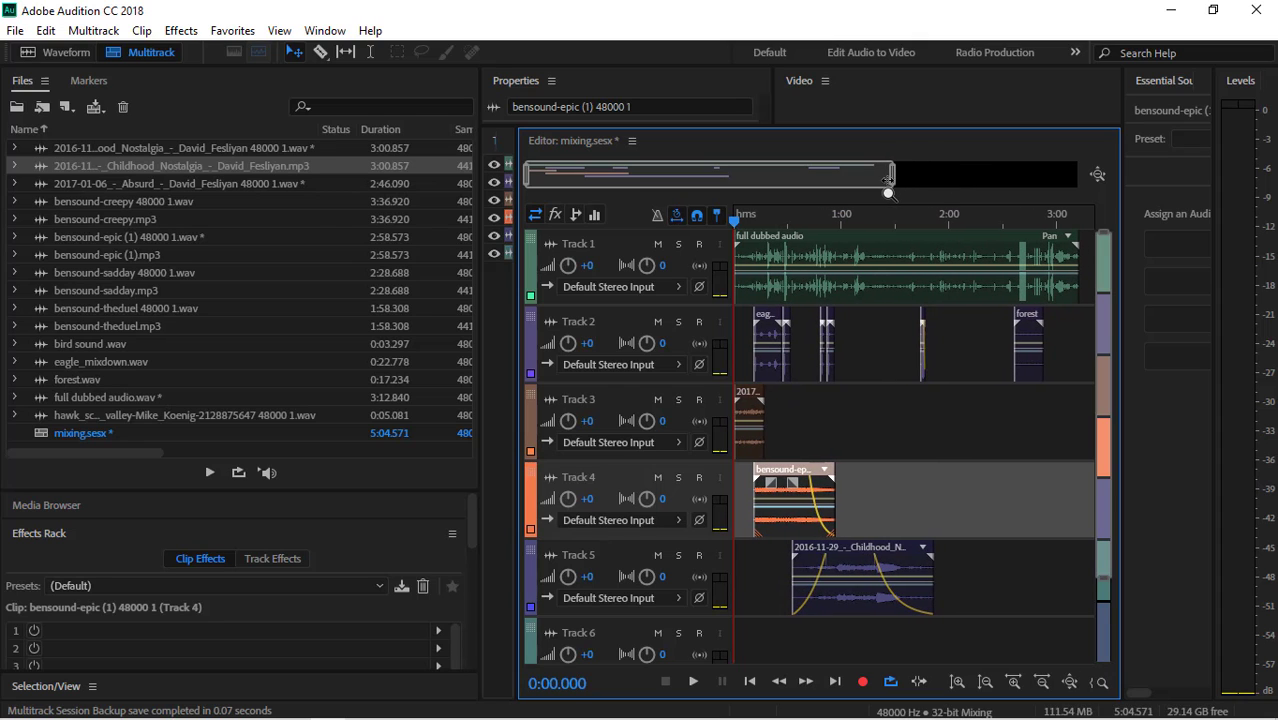
key("space")
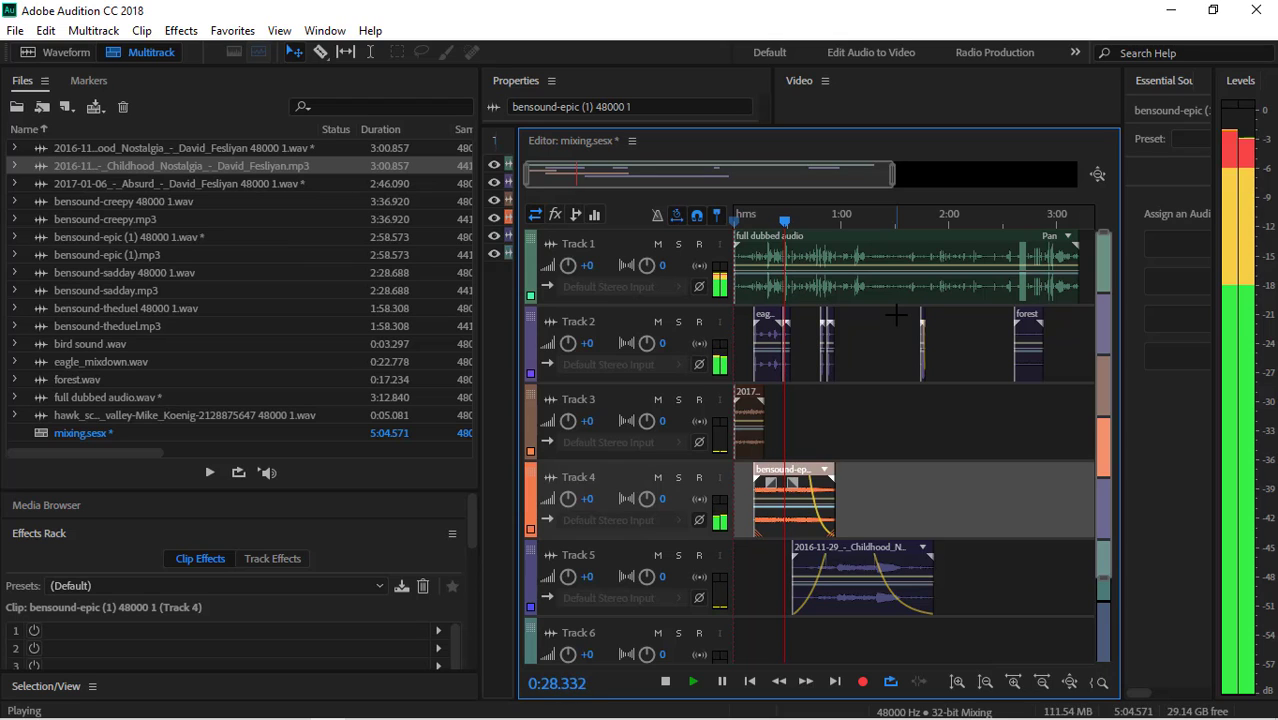
key("space")
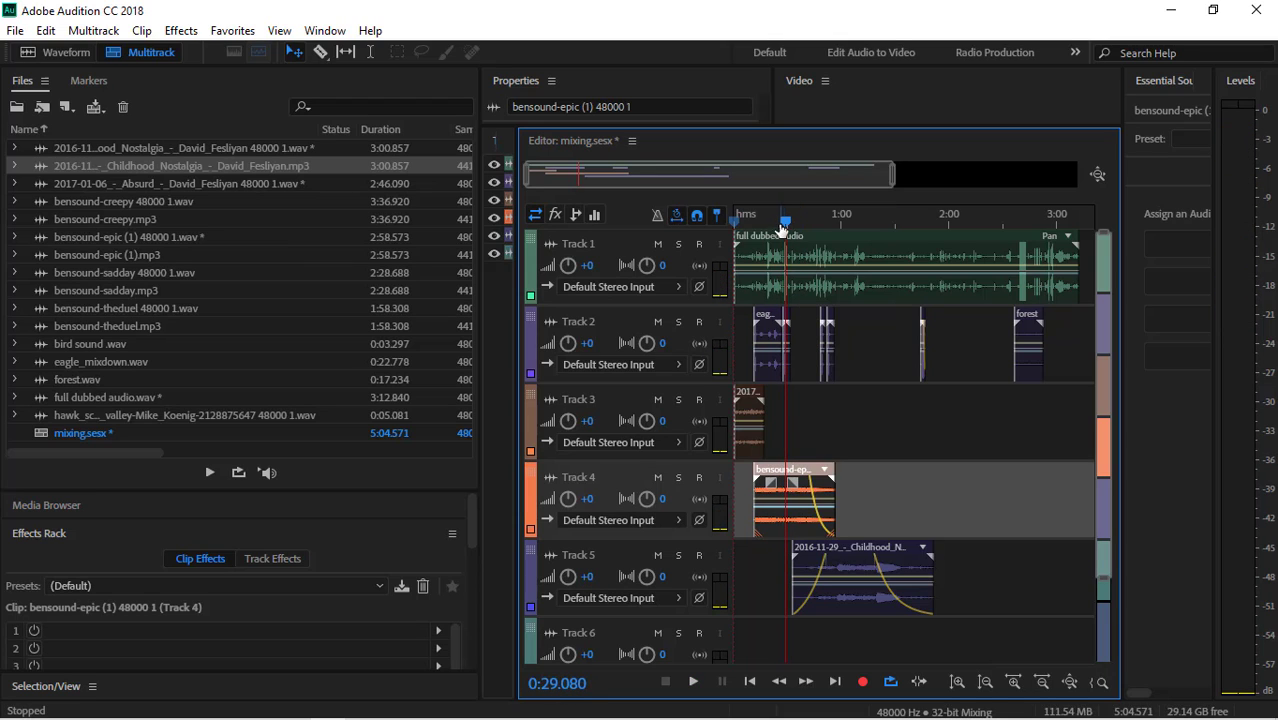
left_click_drag(786, 220, 754, 220)
double_click(752, 393)
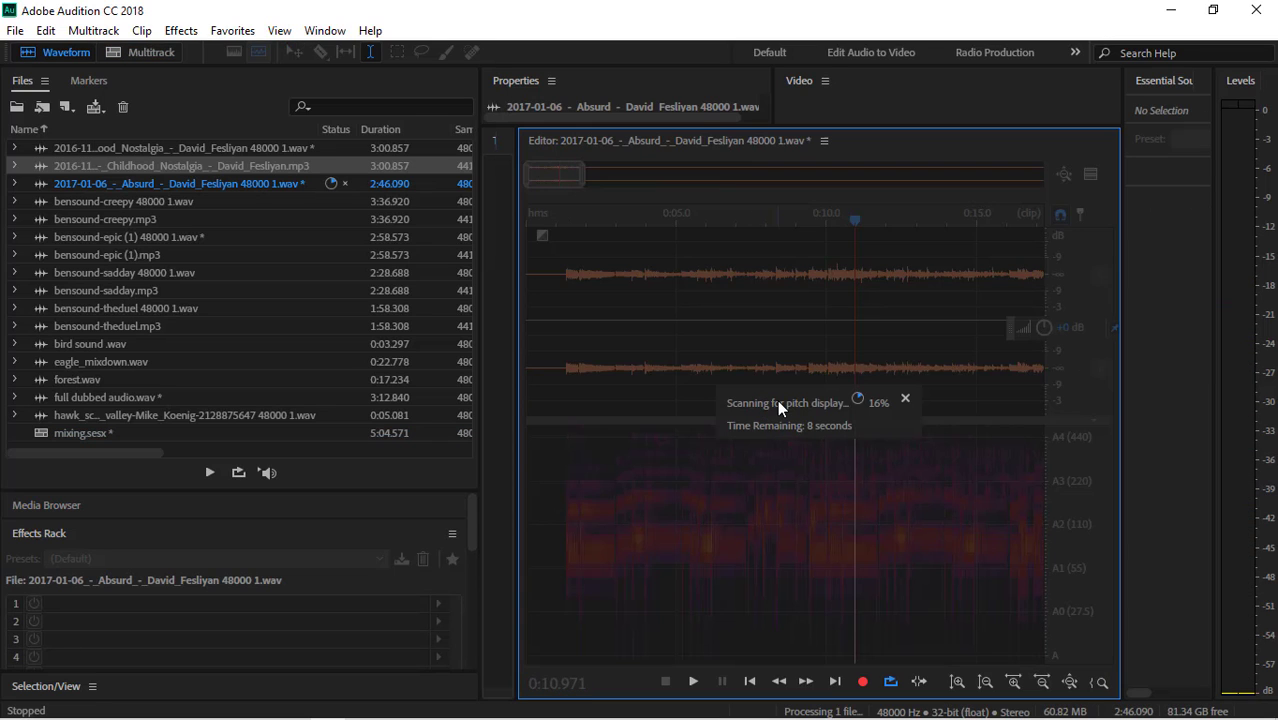
left_click(145, 52)
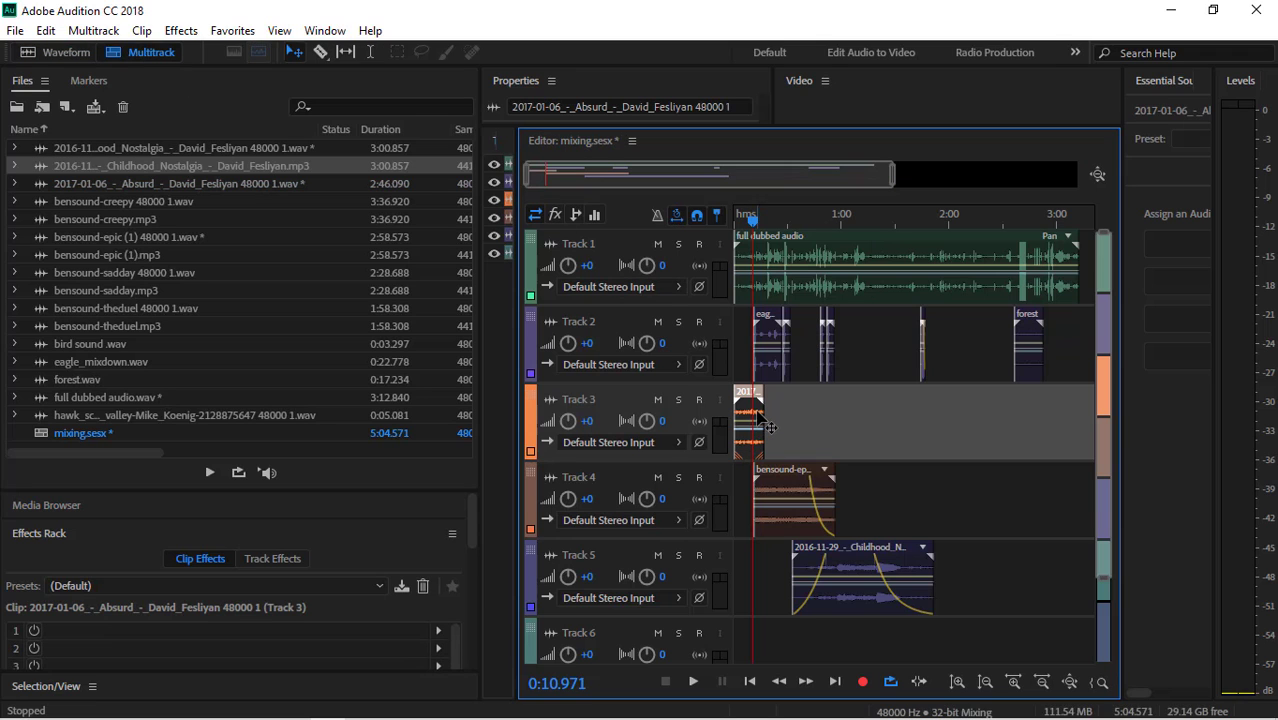
double_click(758, 416)
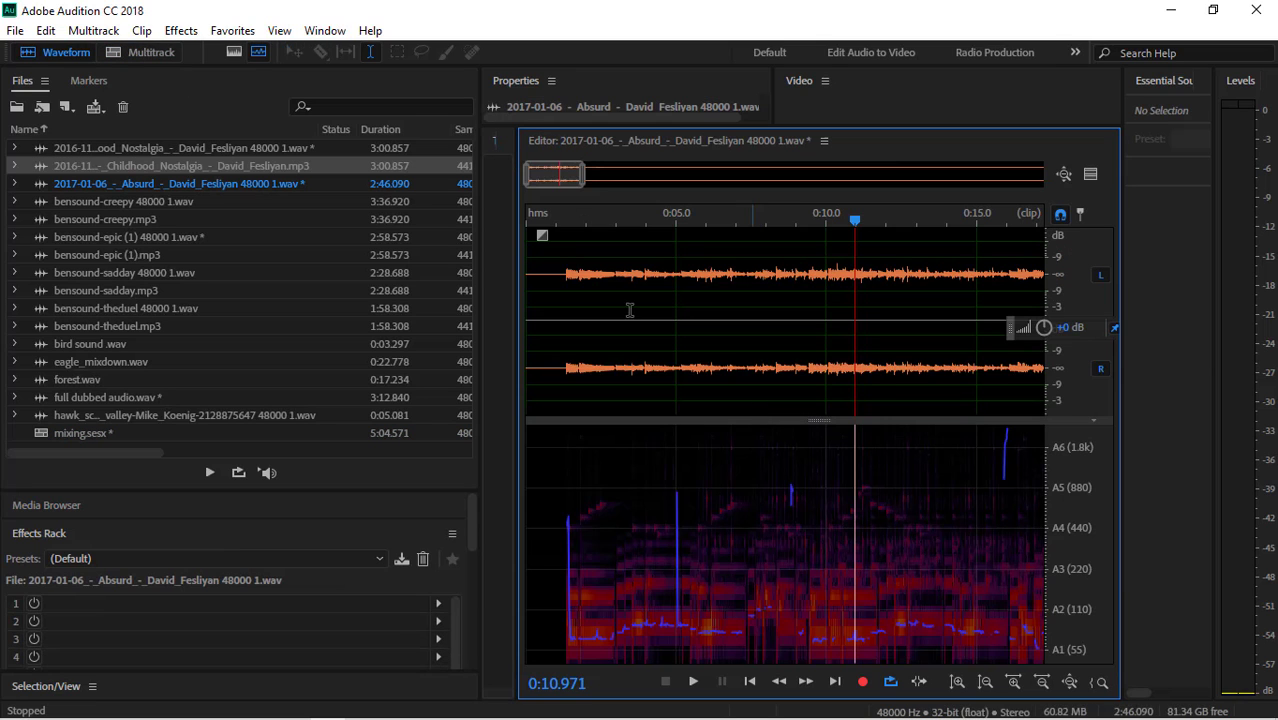
left_click(145, 52)
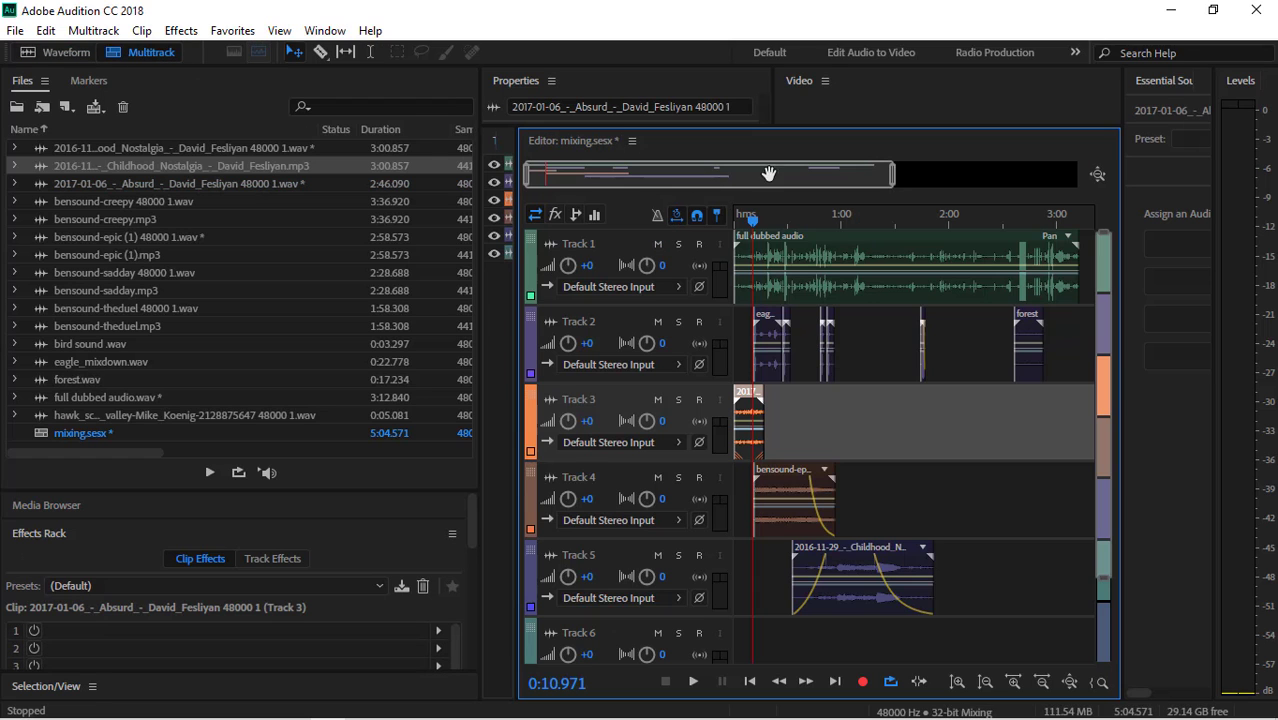
- Add a curved fade-out to the Absurd clip on Track 3 and a curved fade-in to the bensound-epic clip on Track 4
left_click_drag(892, 175, 612, 196)
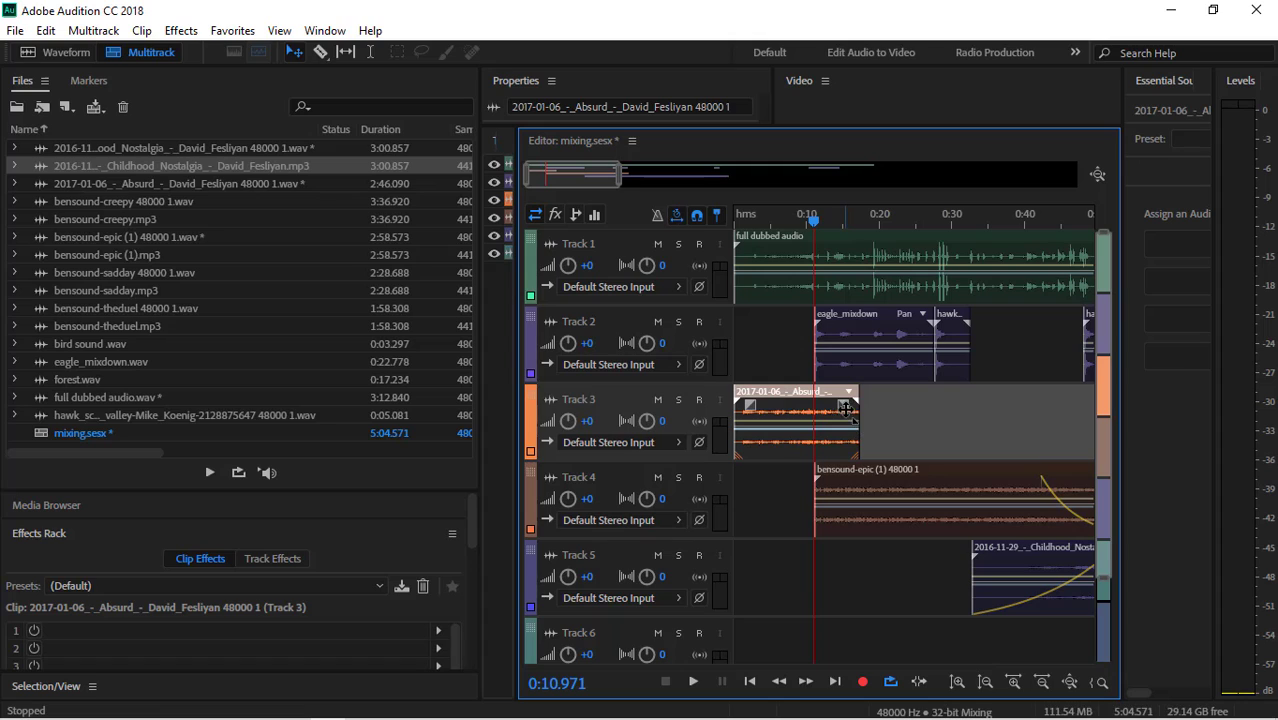
mouse_move(845, 407)
left_mouse_down()
mouse_move(826, 410)
mouse_move(828, 455)
mouse_move(814, 454)
left_mouse_up()
left_click(846, 482)
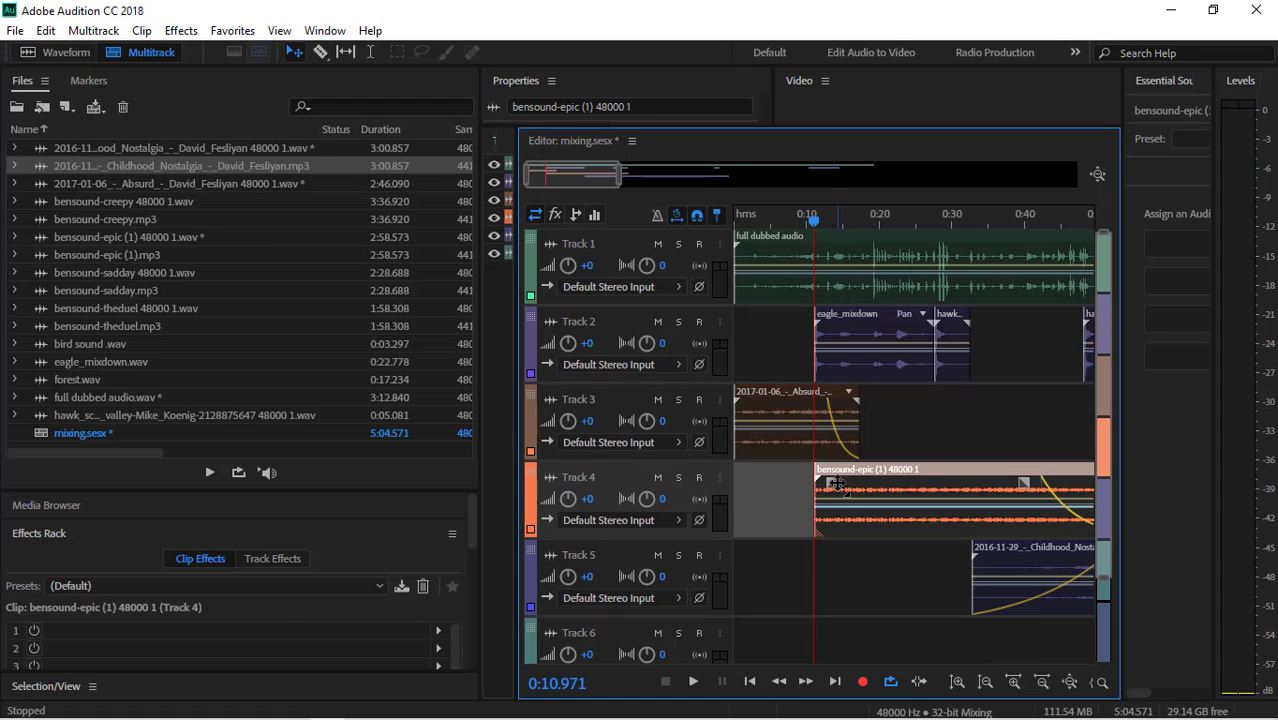
left_click_drag(833, 483, 856, 537)
- Listen to the transition from the Track 3 clip to the Track 4 clip and slightly shorten the Track 4 fade-in
key("space")
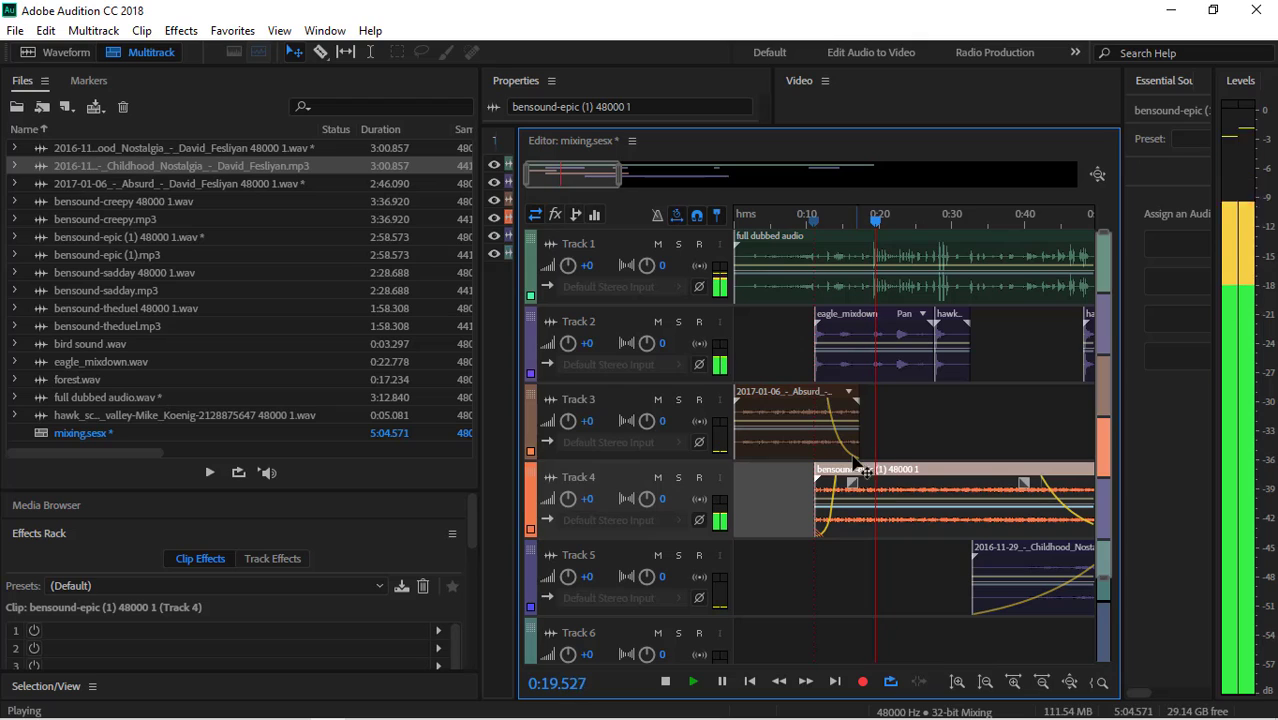
key("space")
left_click(811, 222)
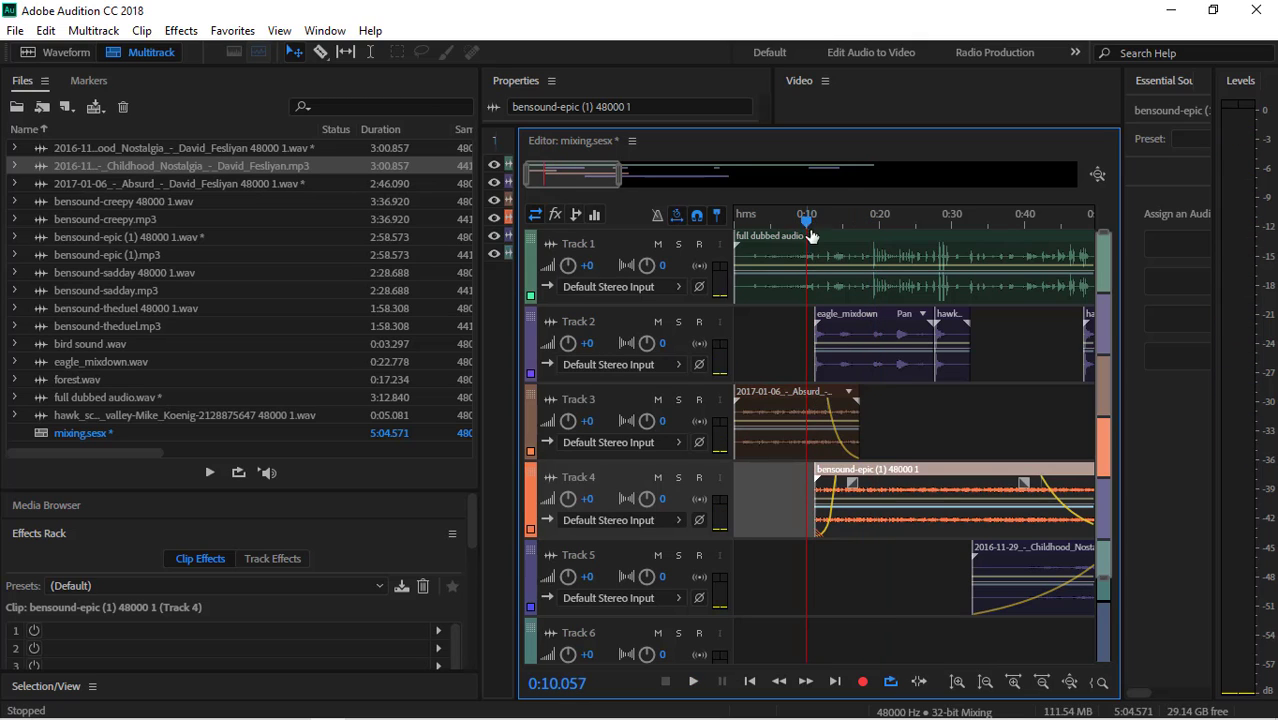
key("space")
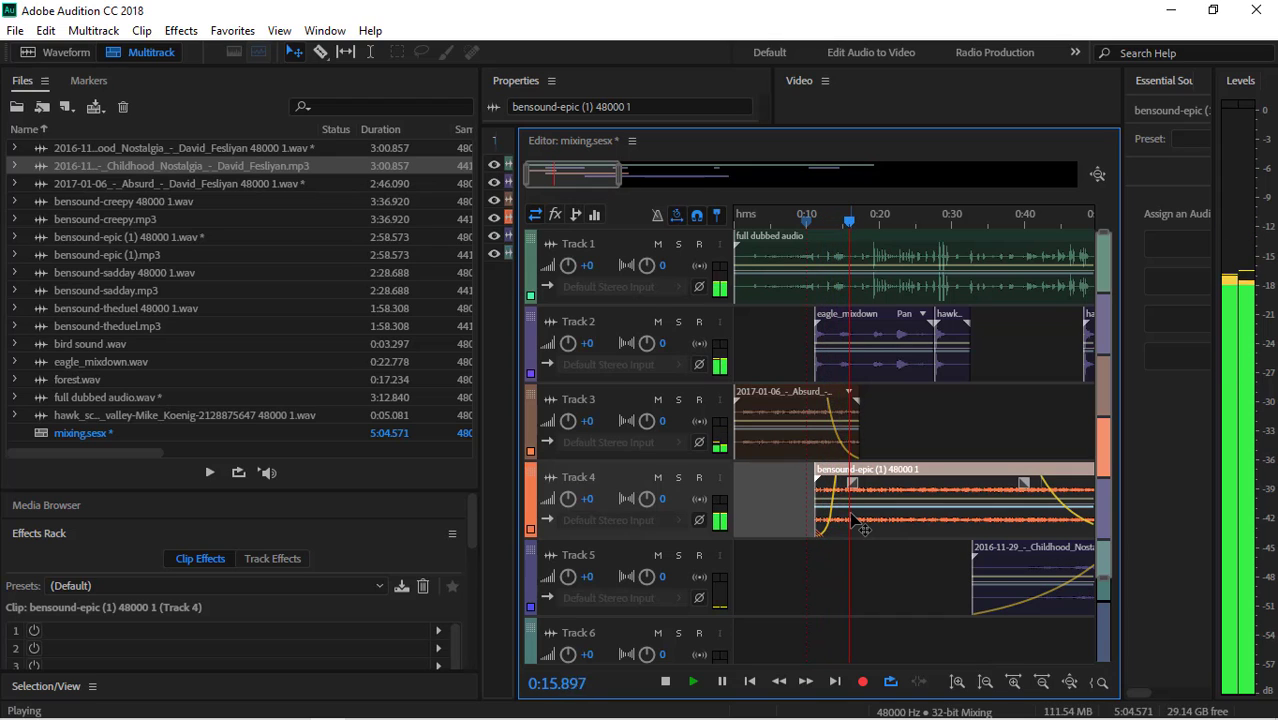
key("space")
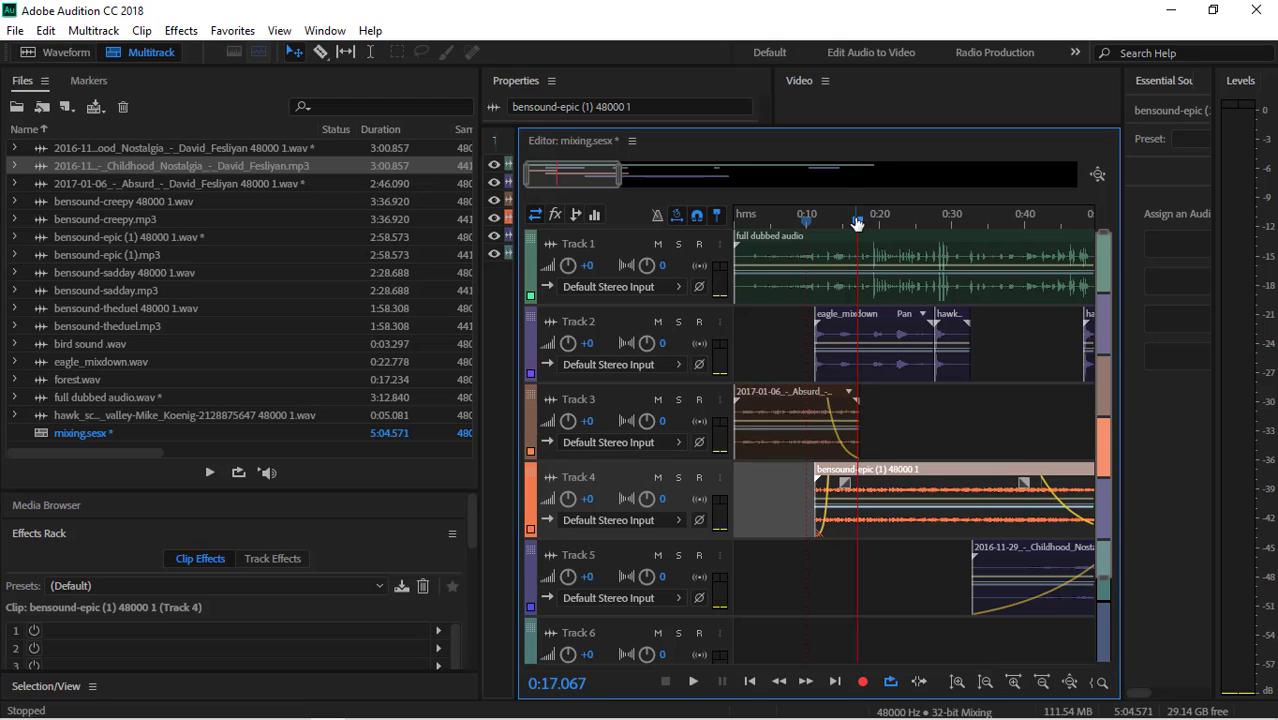
left_click_drag(857, 222, 838, 222)
key("space")
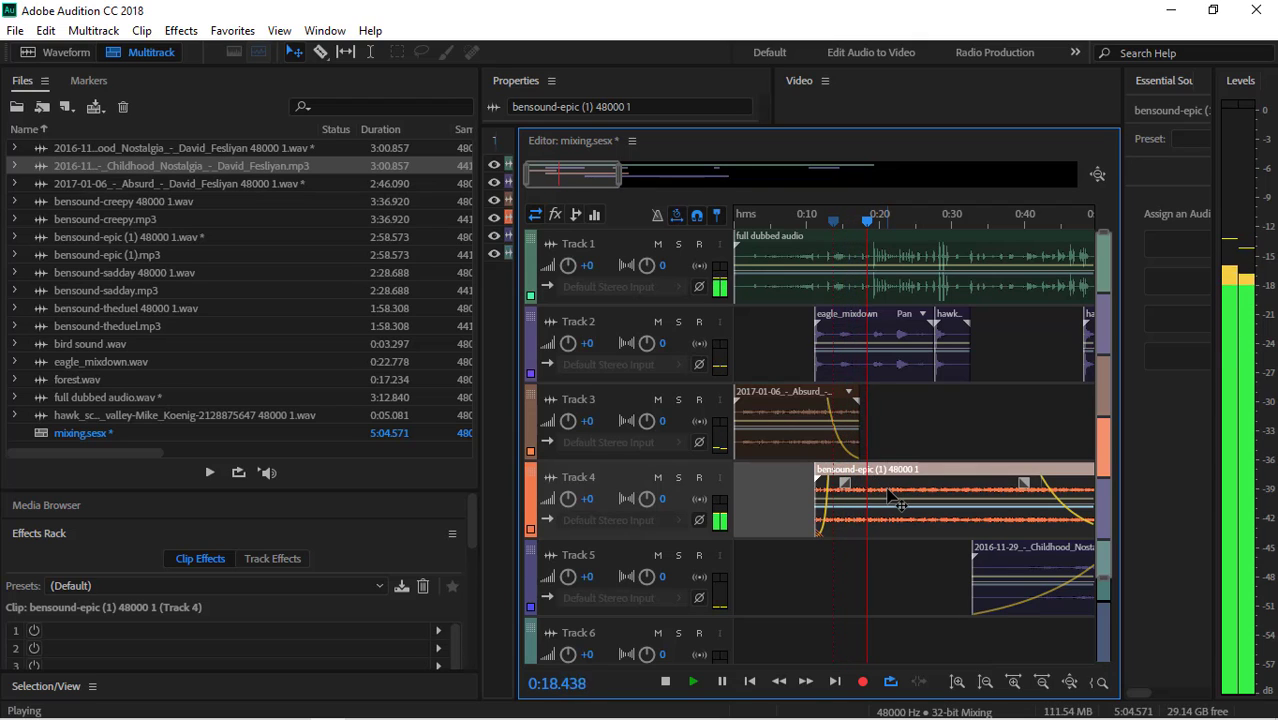
key("space")
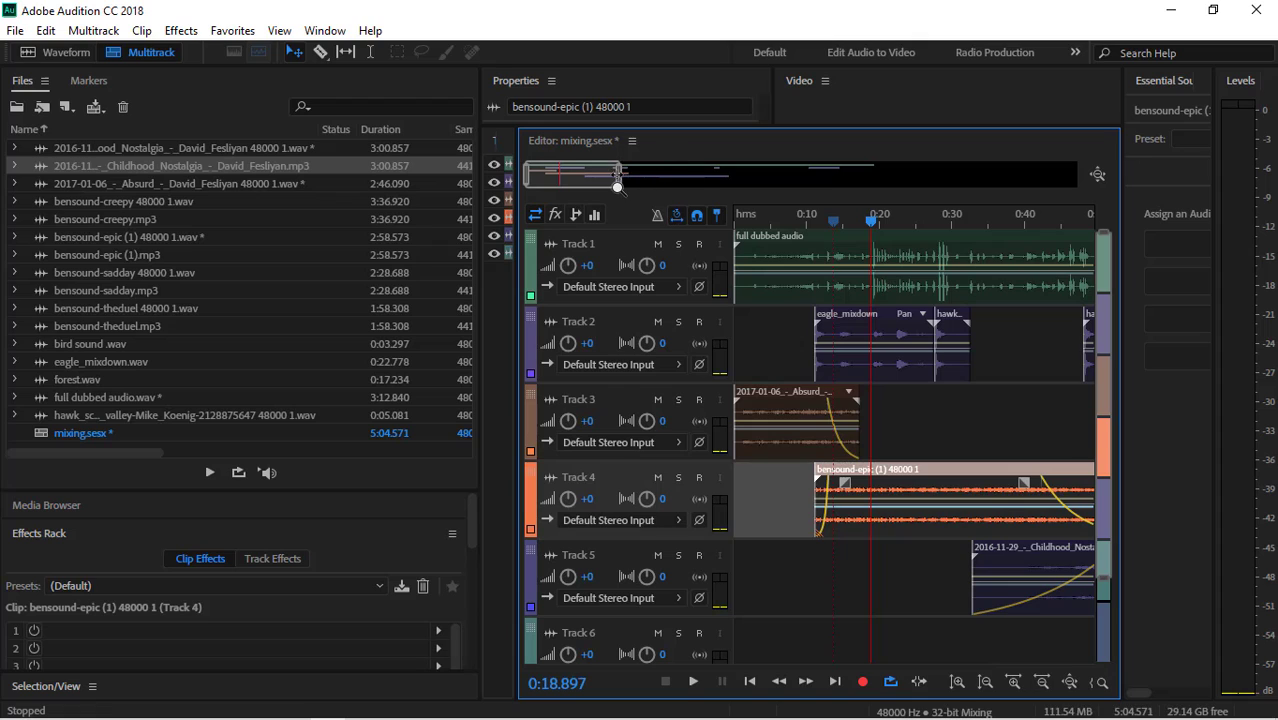
- Trim the end of the bensound-epic clip on Track 4 to about 0:51 and listen to its transition into the Track 5 clip
left_click_drag(617, 186, 688, 180)
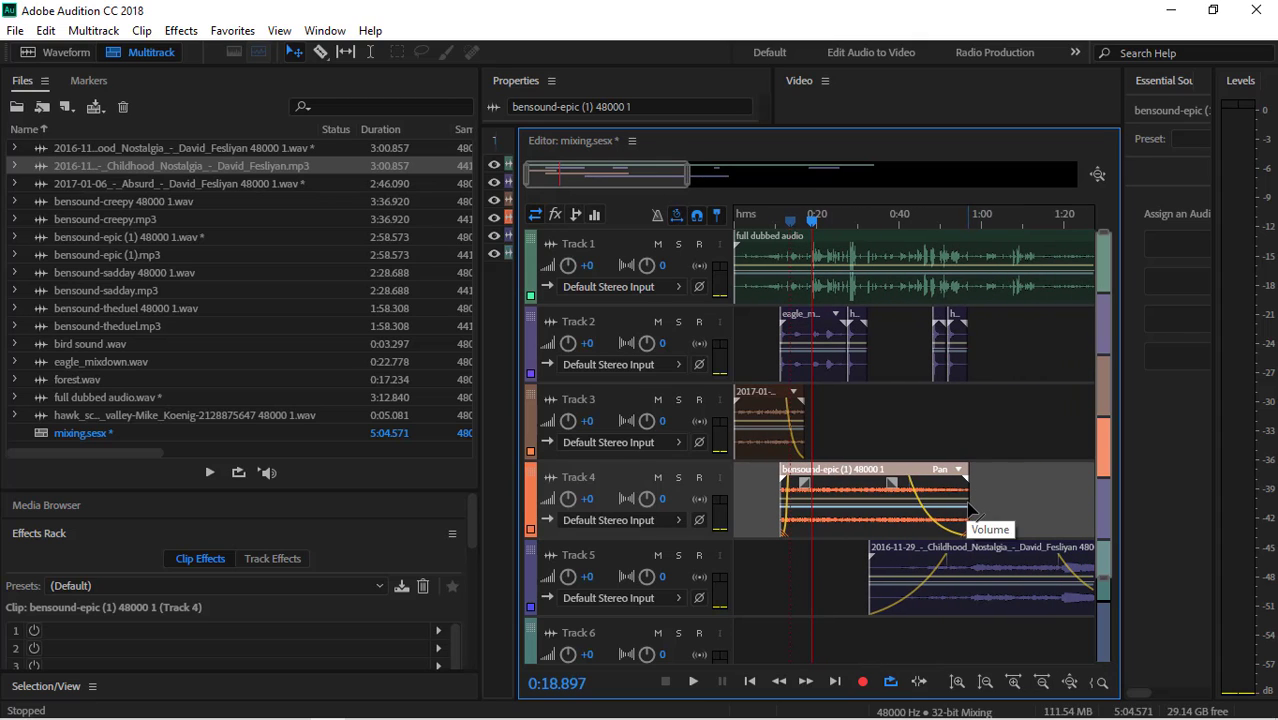
left_click_drag(969, 500, 945, 492)
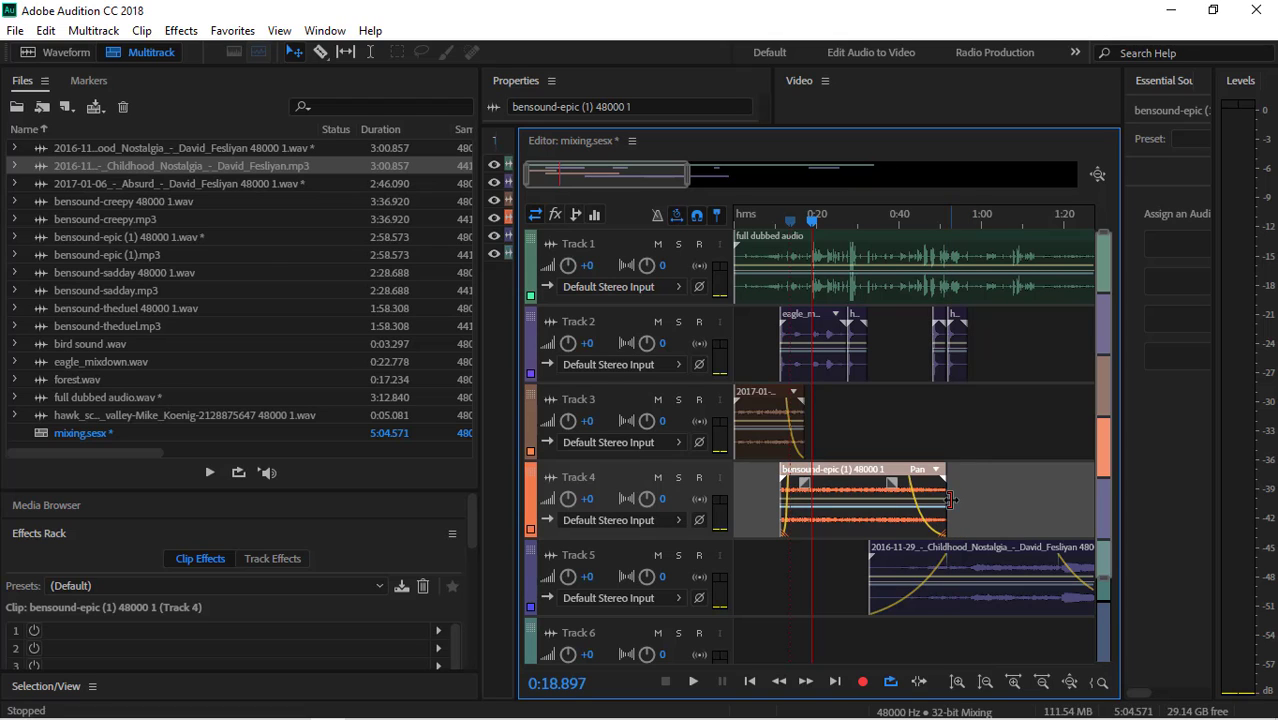
key("space")
key("space")
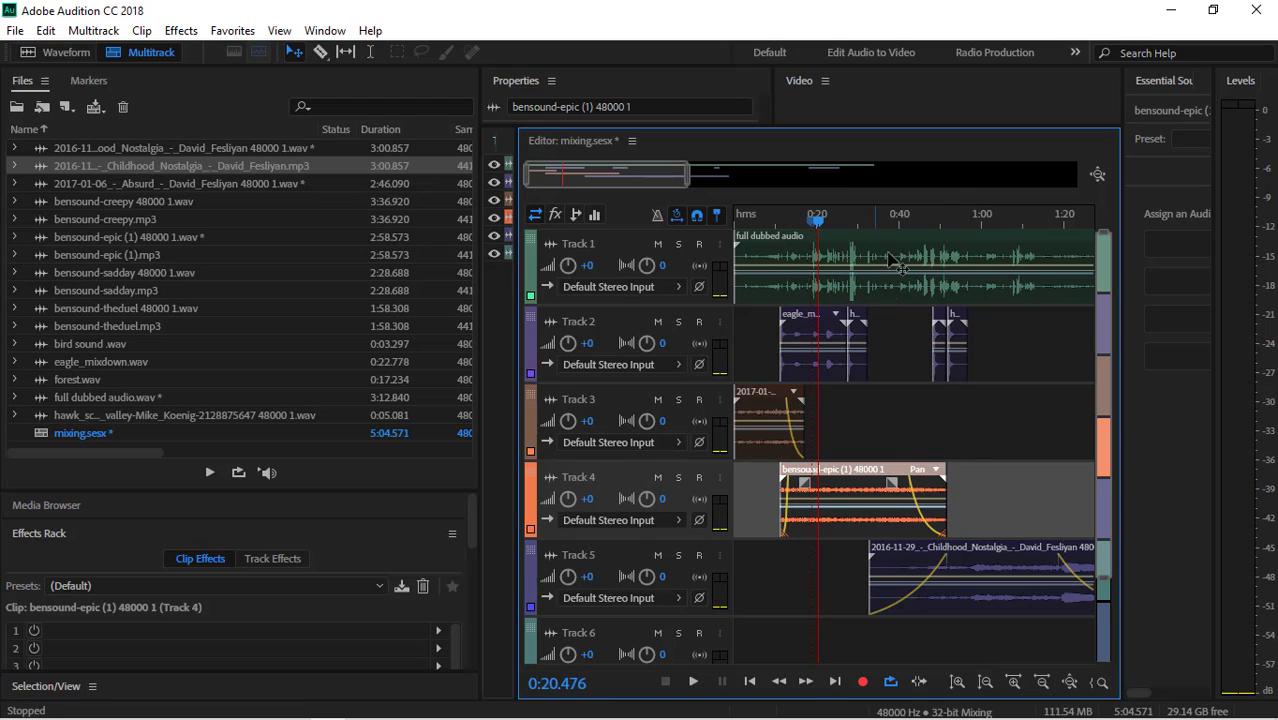
key("space")
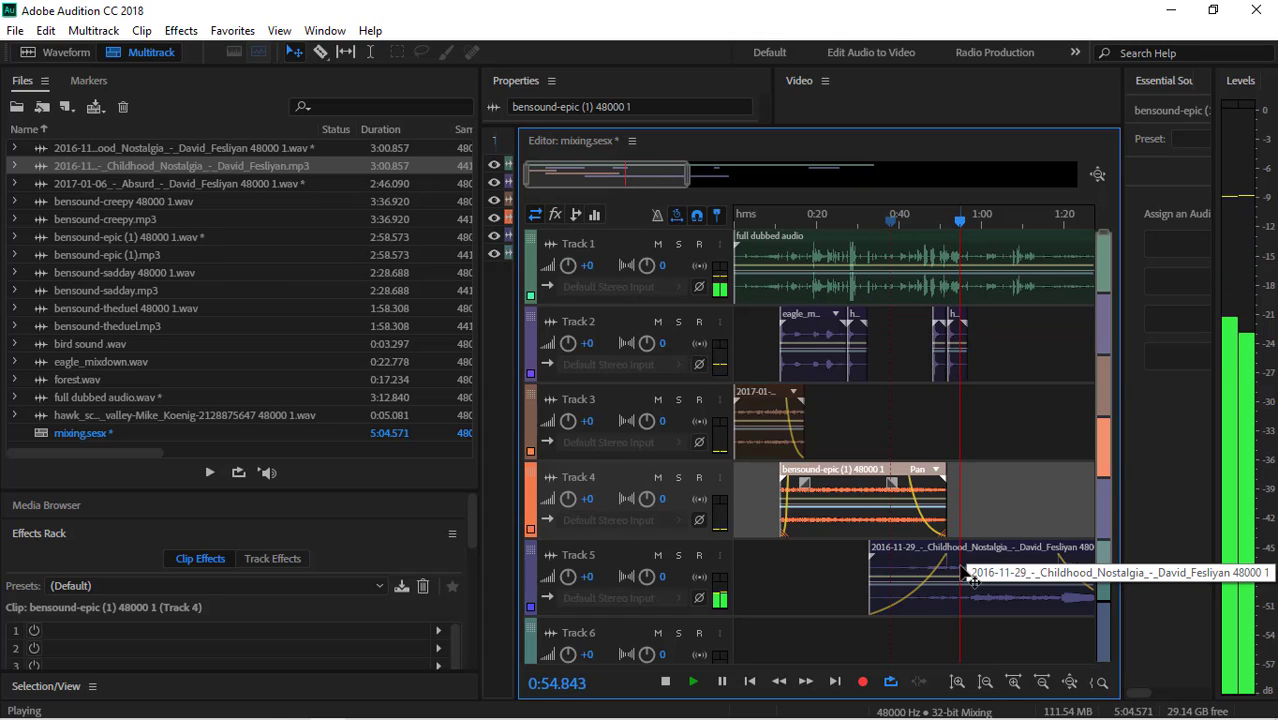
key("space")
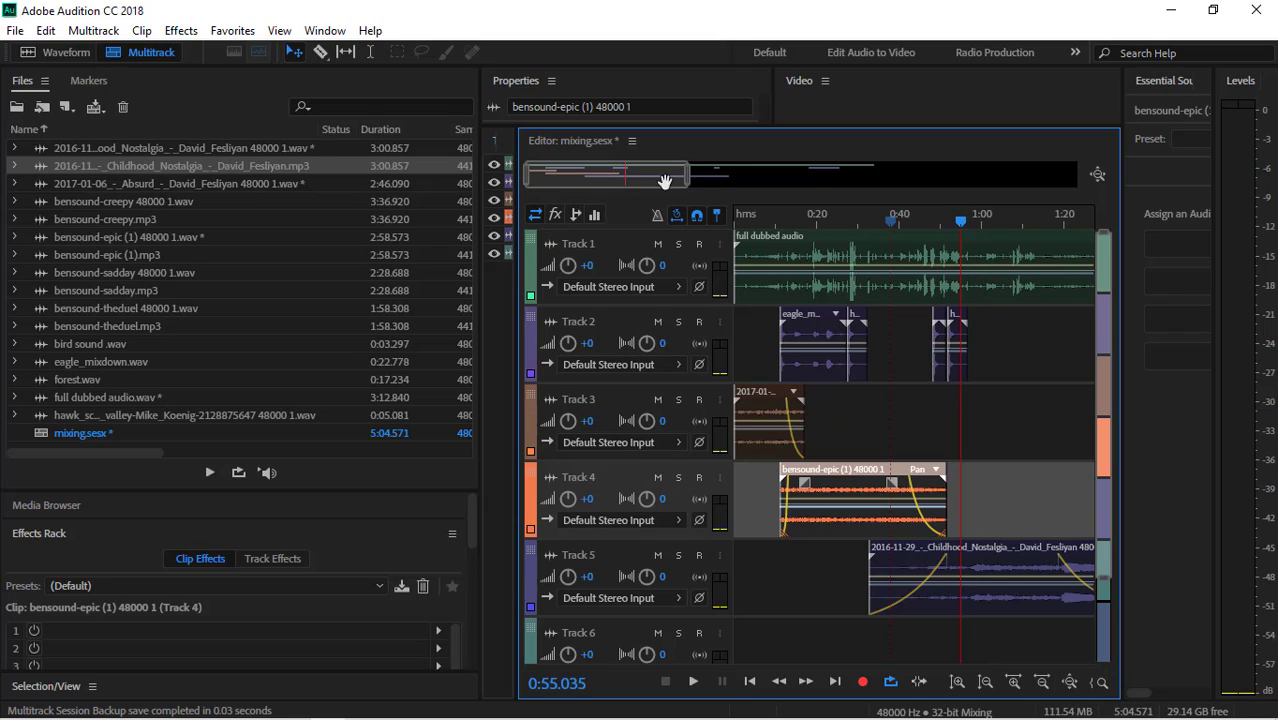
- Play on from 0:55 and trim the end of the Childhood Nostalgia clip on Track 5 to the playhead at 1:16.568
left_click_drag(685, 185, 786, 185)
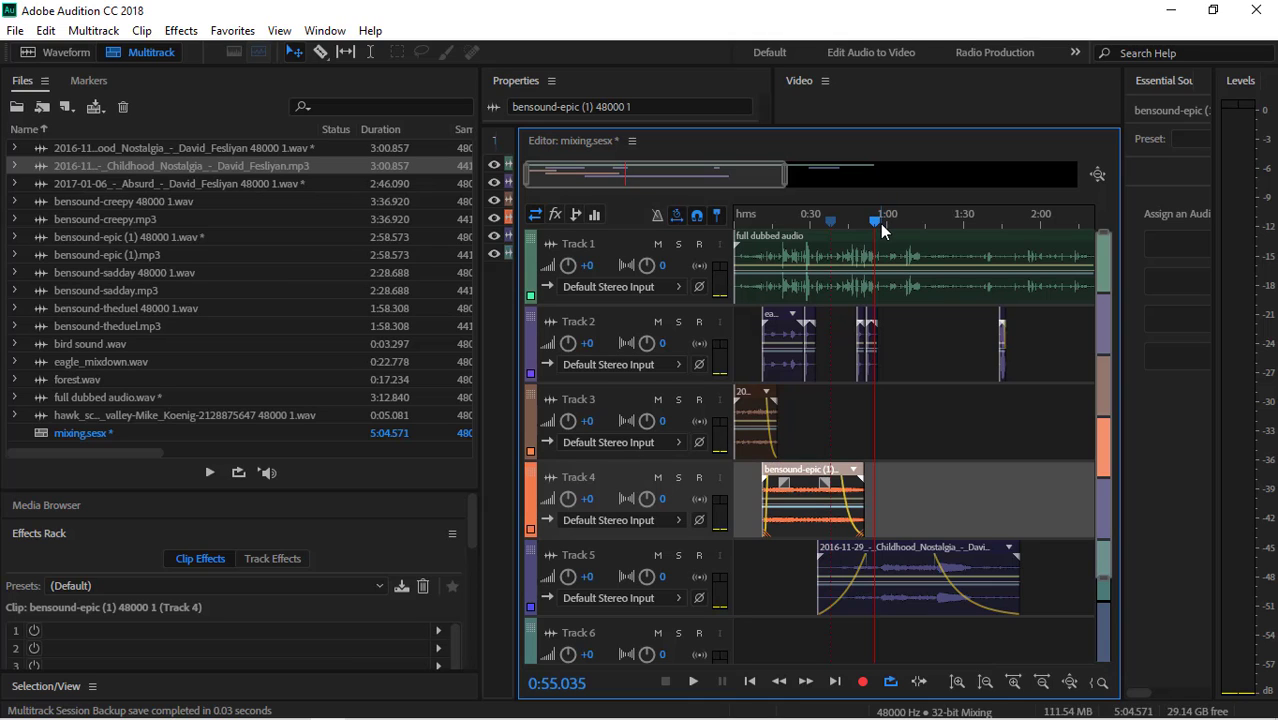
key("space")
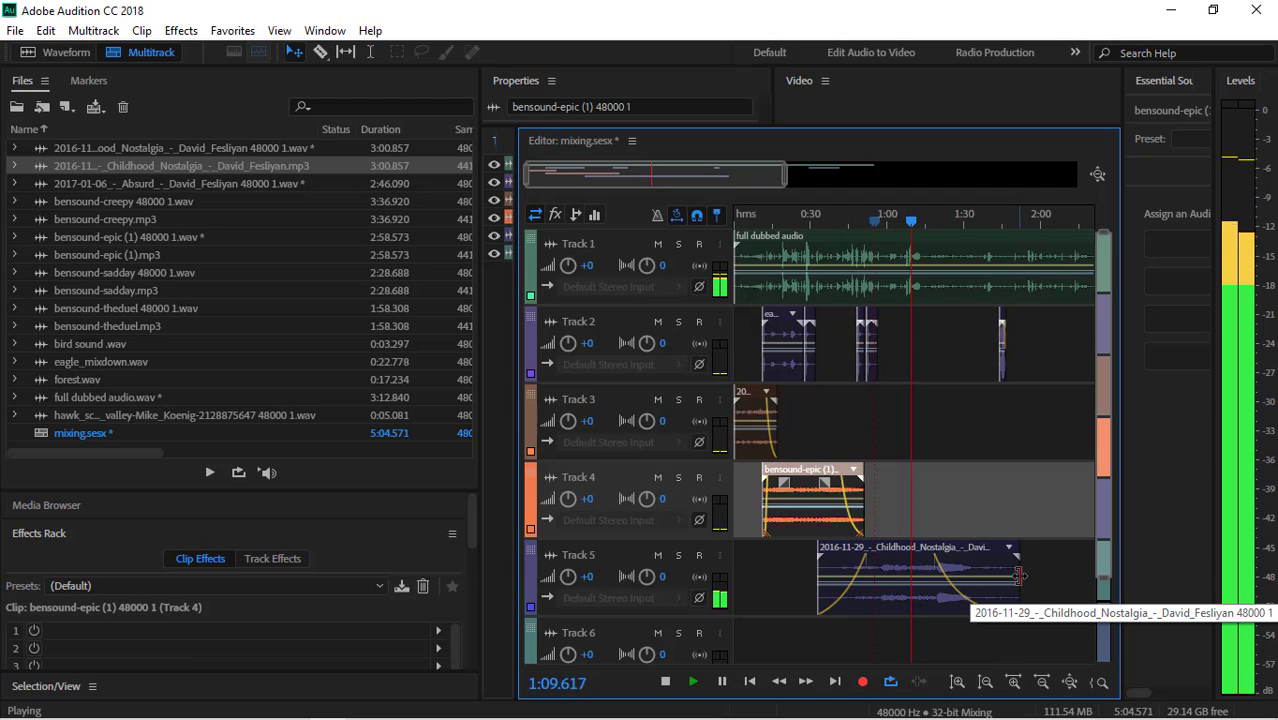
left_click_drag(1020, 575, 953, 570)
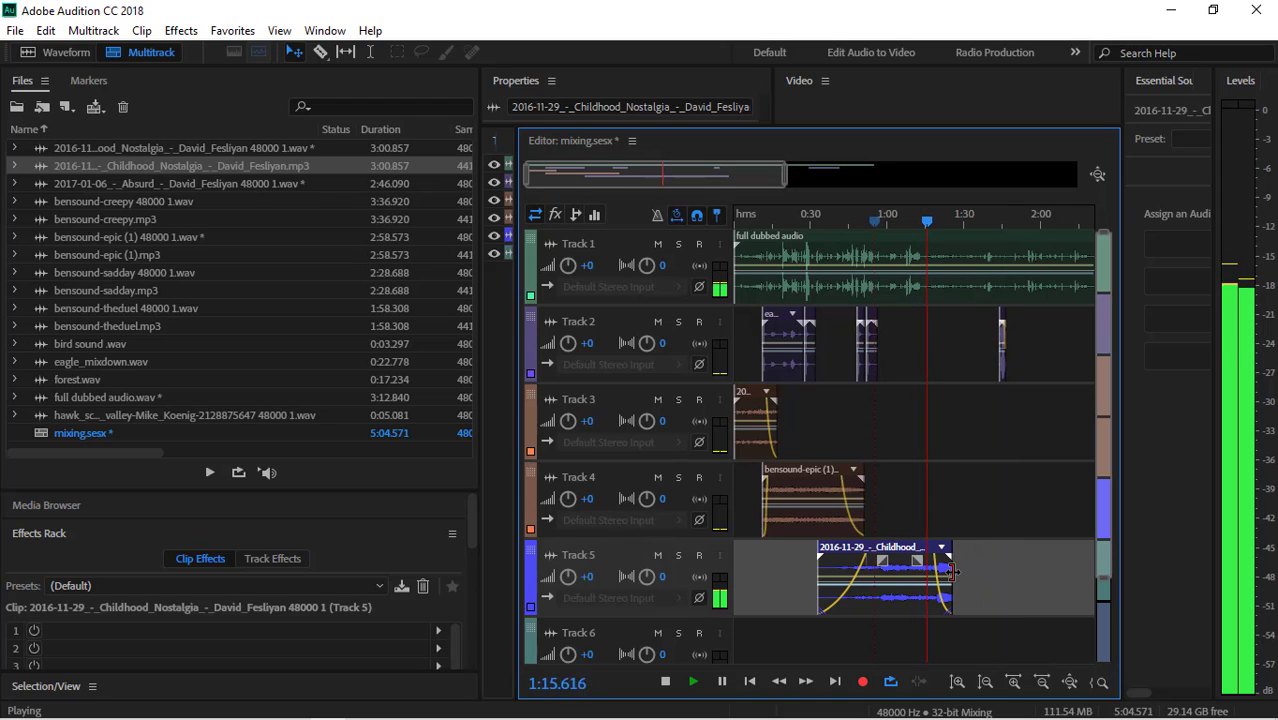
key("space")
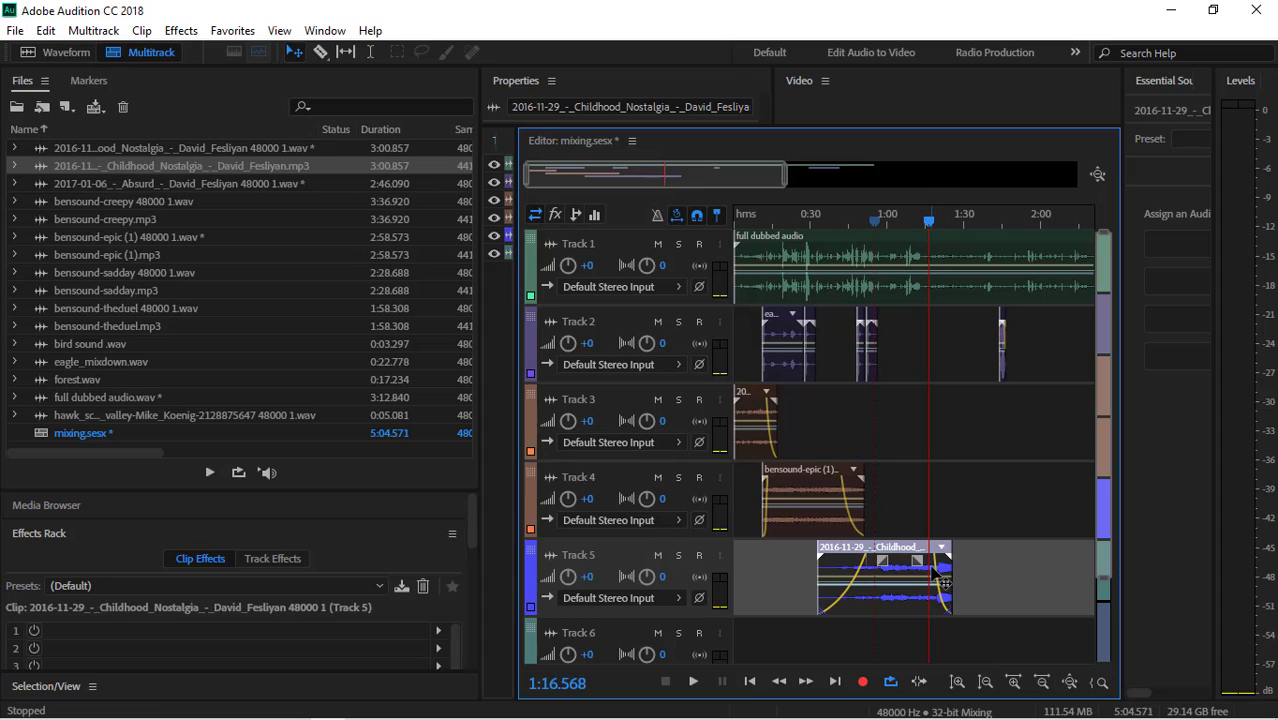
left_click_drag(953, 572, 940, 572)
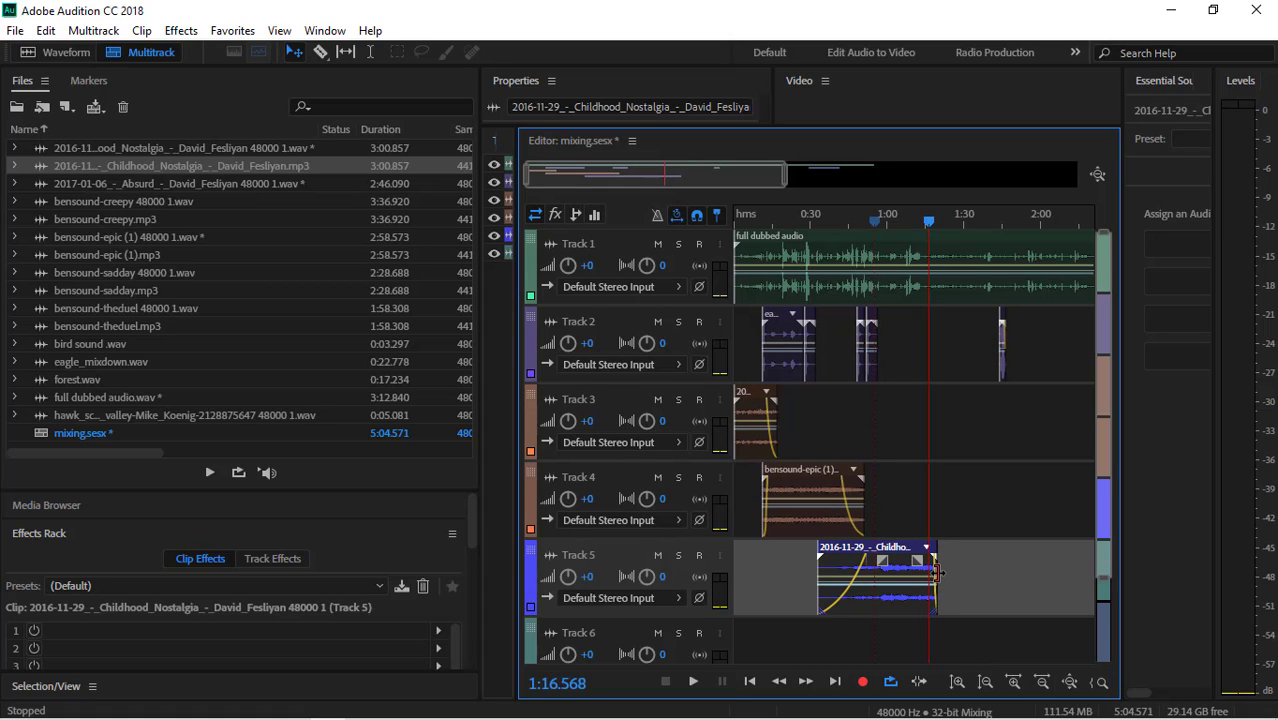
left_click_drag(938, 572, 931, 572)
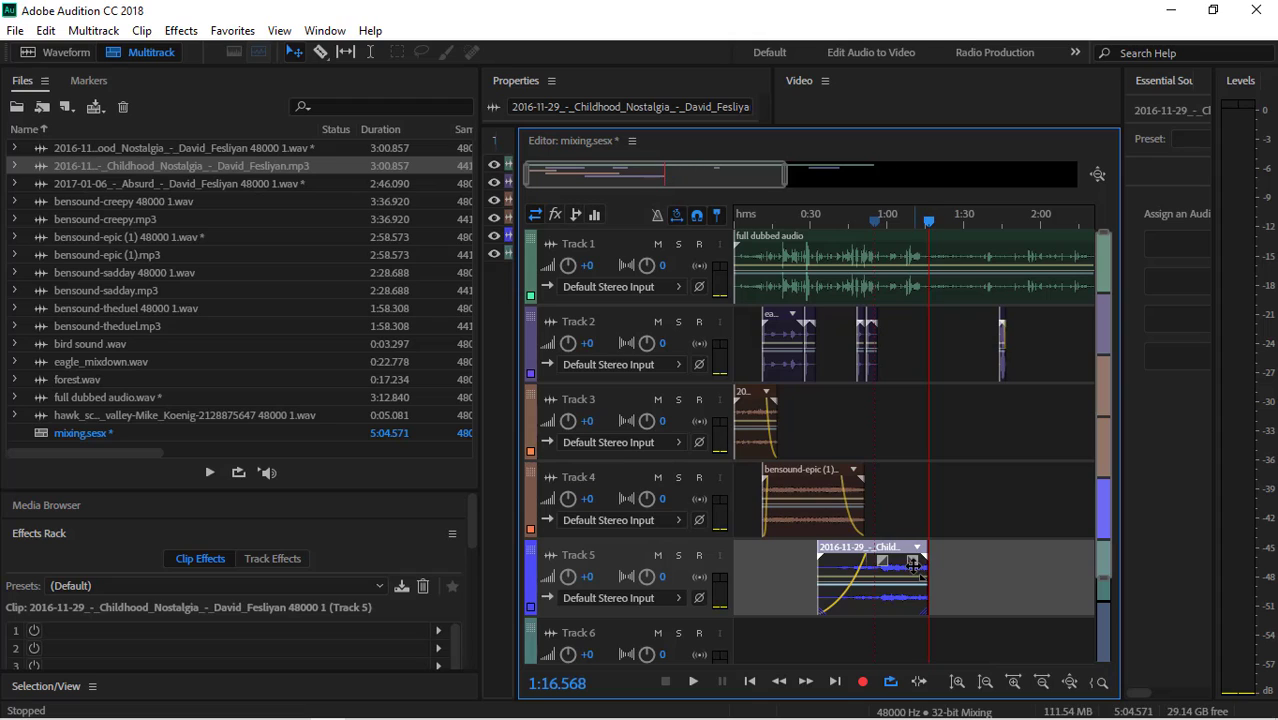
- Add a short curved fade-out to the end of the Track 5 clip and preview it from about 1:05
left_click_drag(913, 565, 905, 597)
left_click_drag(913, 226, 898, 222)
key("space")
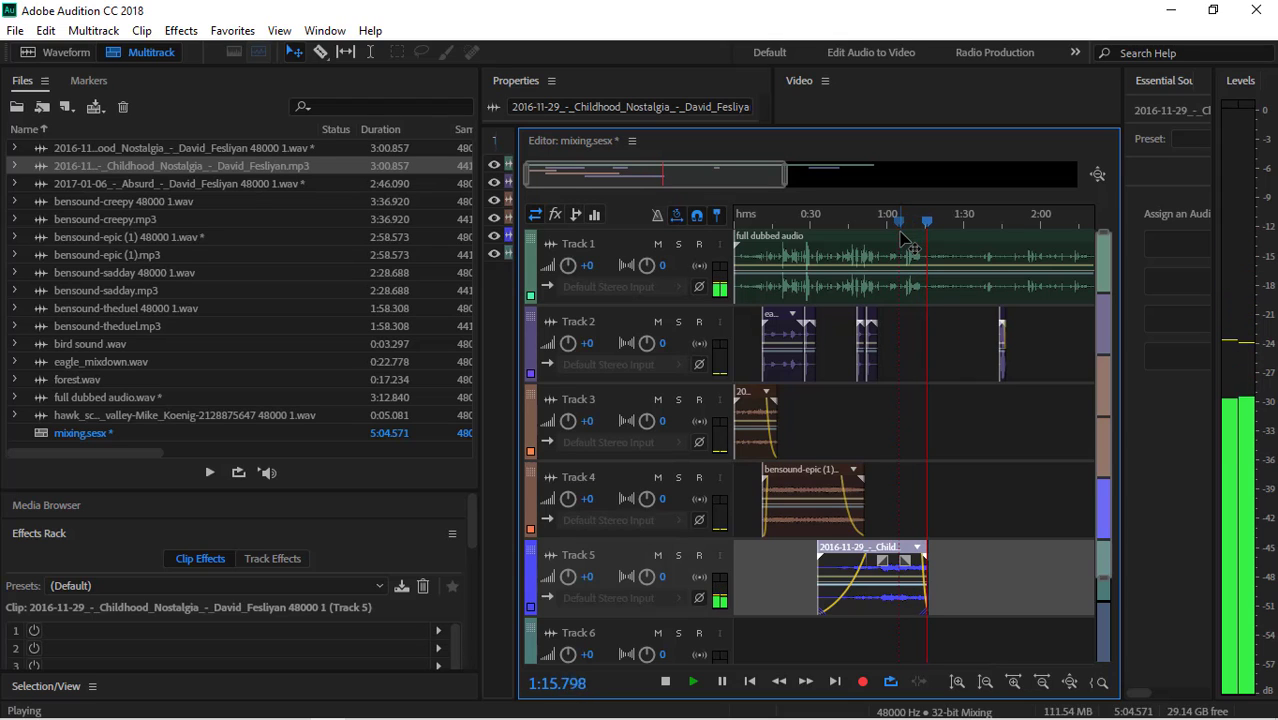
key("space")
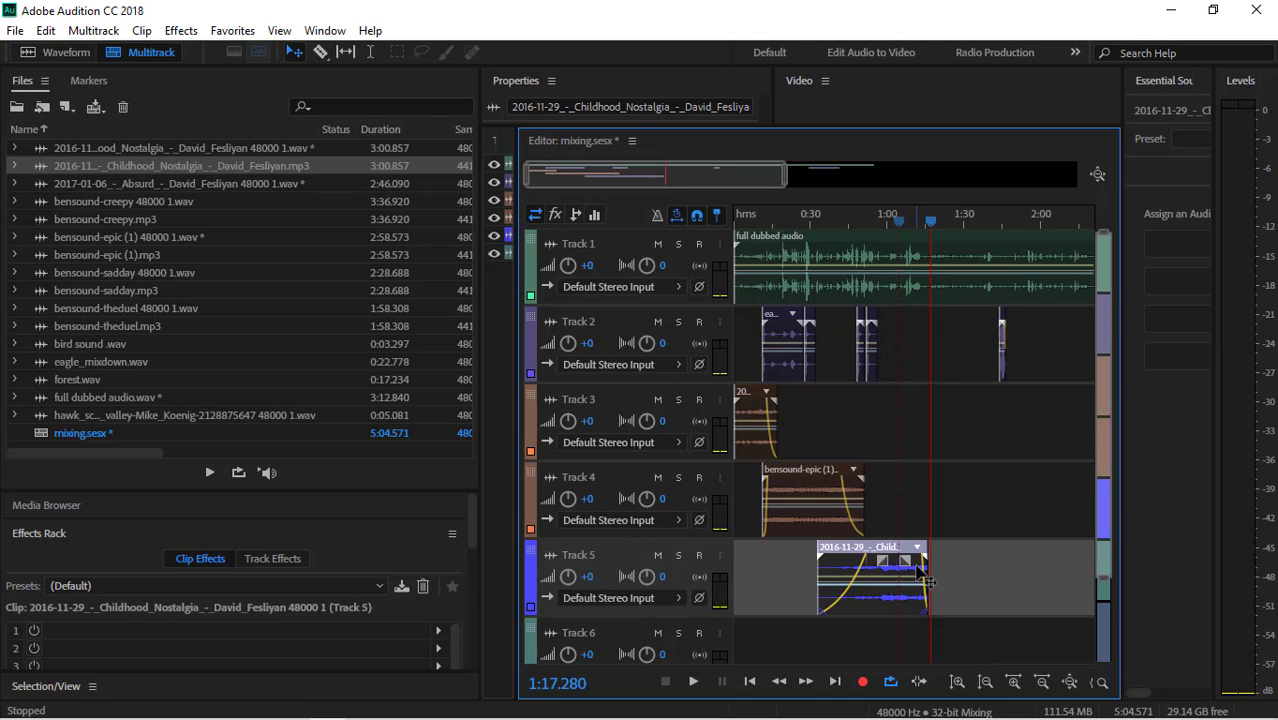
- Adjust the curve of the Track 5 clip's fade-out and replay the ending from about 1:12
left_click_drag(904, 565, 904, 602)
left_click_drag(932, 224, 920, 224)
key("space")
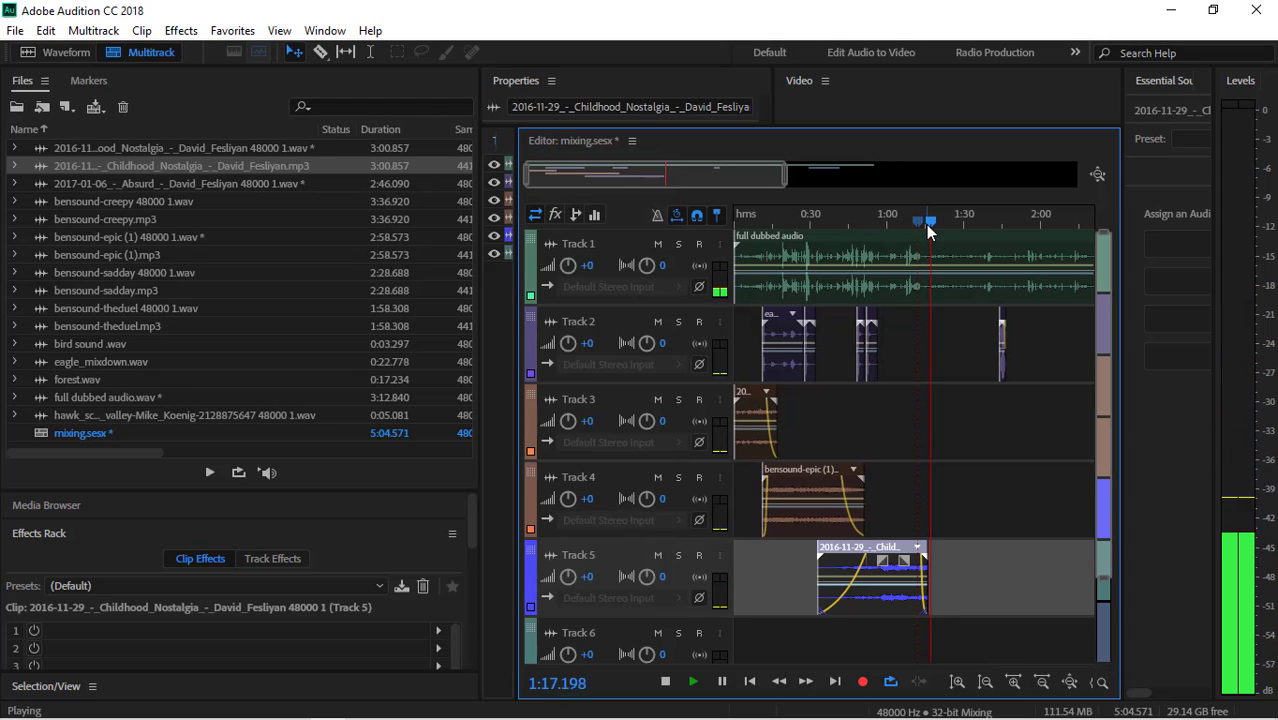
key("space")
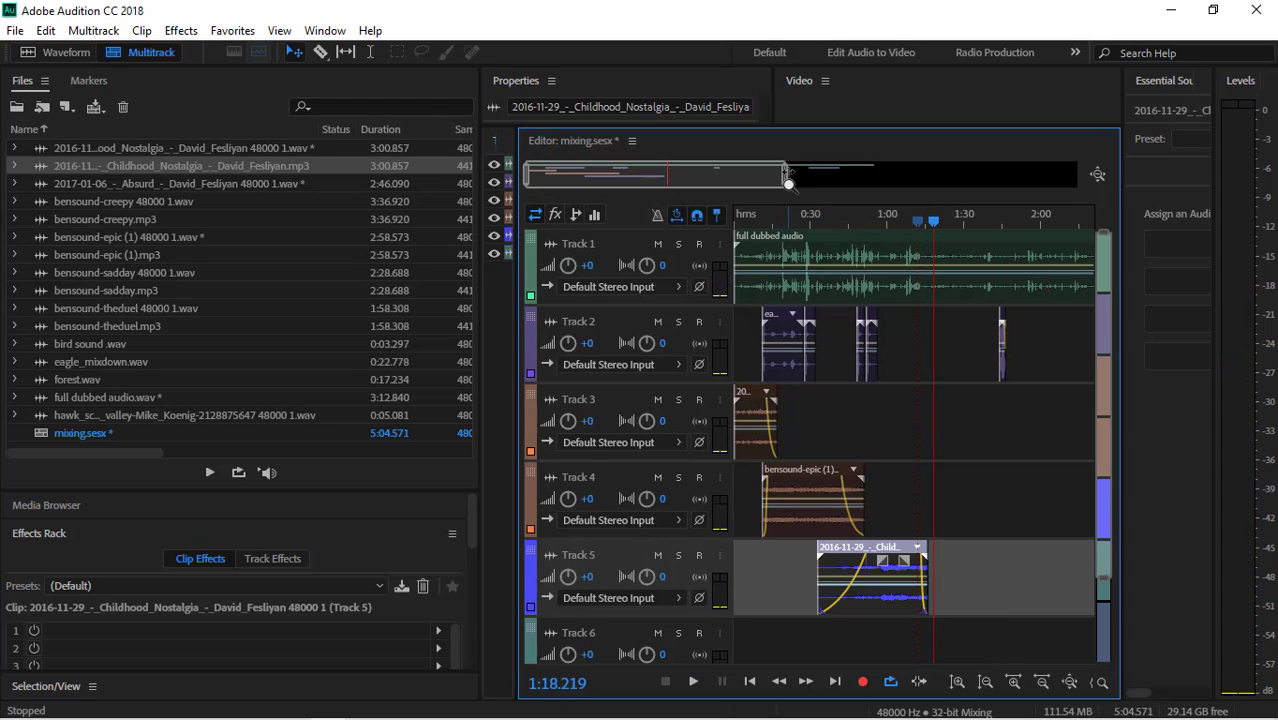
- Select the music clips on Tracks 3, 4 and 5 together and start a multitrack mixdown export of the selected clips only
left_click_drag(782, 197, 906, 202)
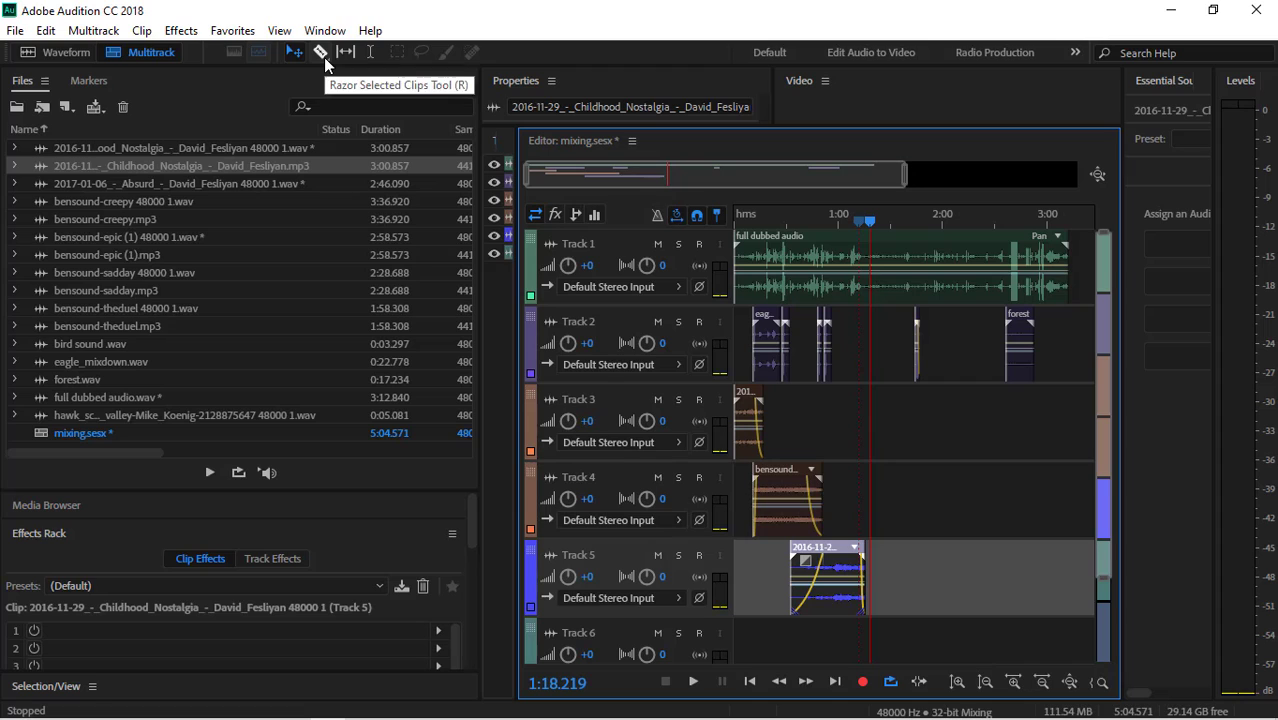
left_click_drag(889, 403, 692, 608)
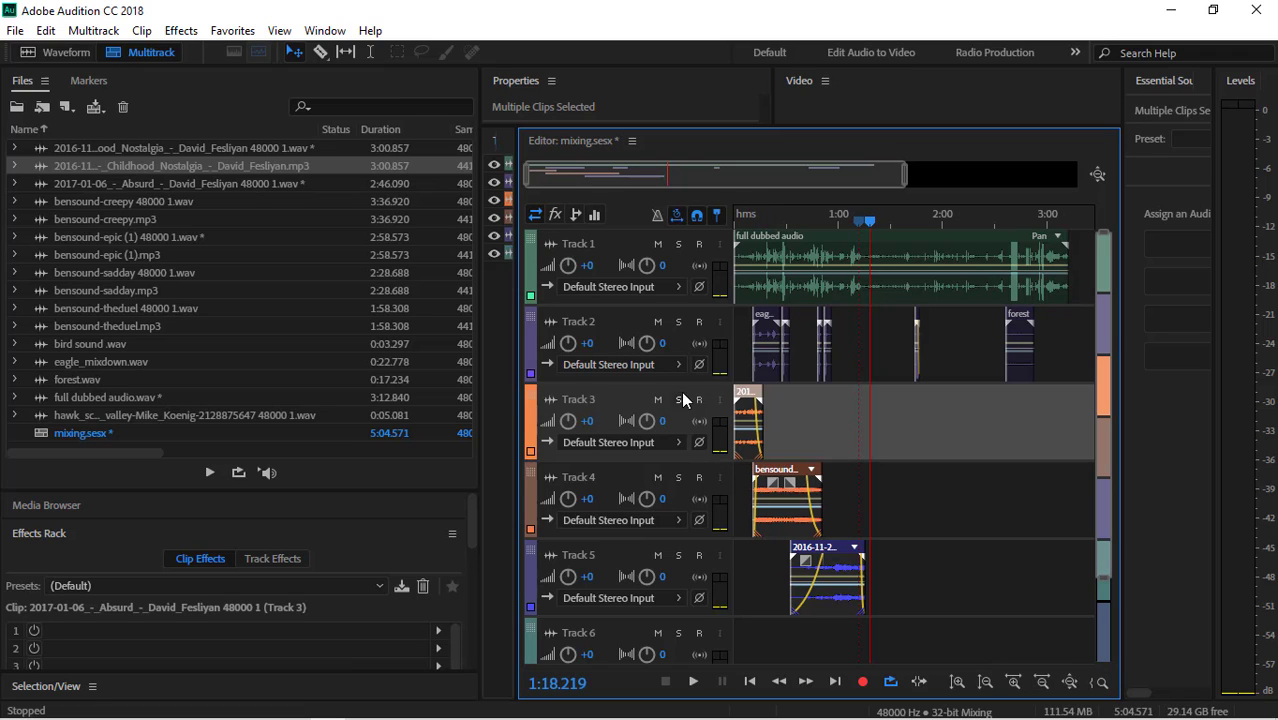
left_click(18, 35)
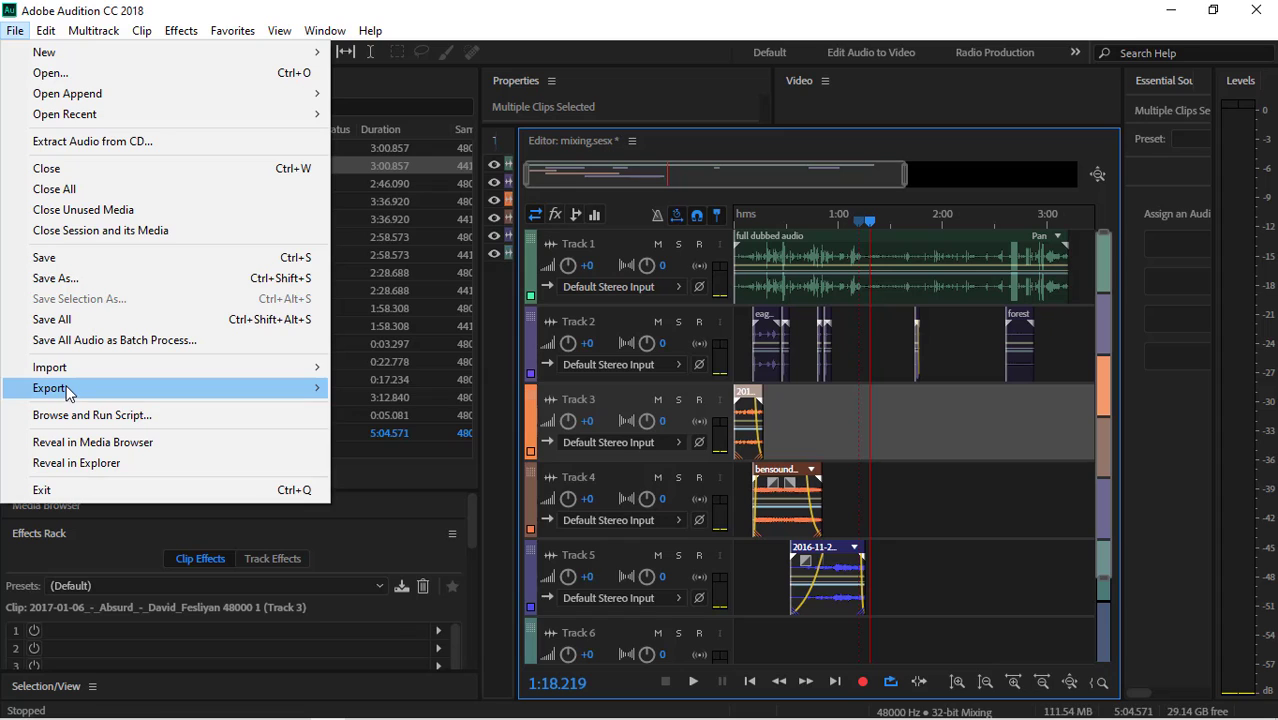
mouse_move(68, 392)
mouse_move(519, 477)
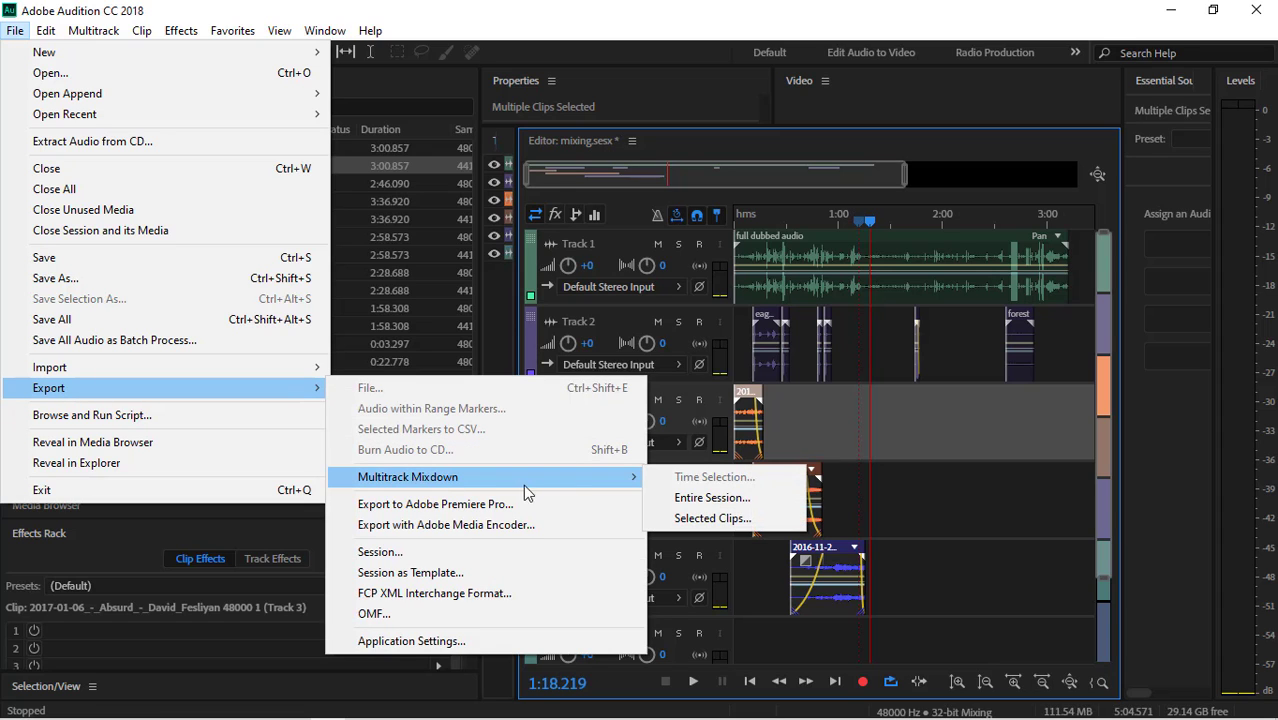
left_click(757, 529)
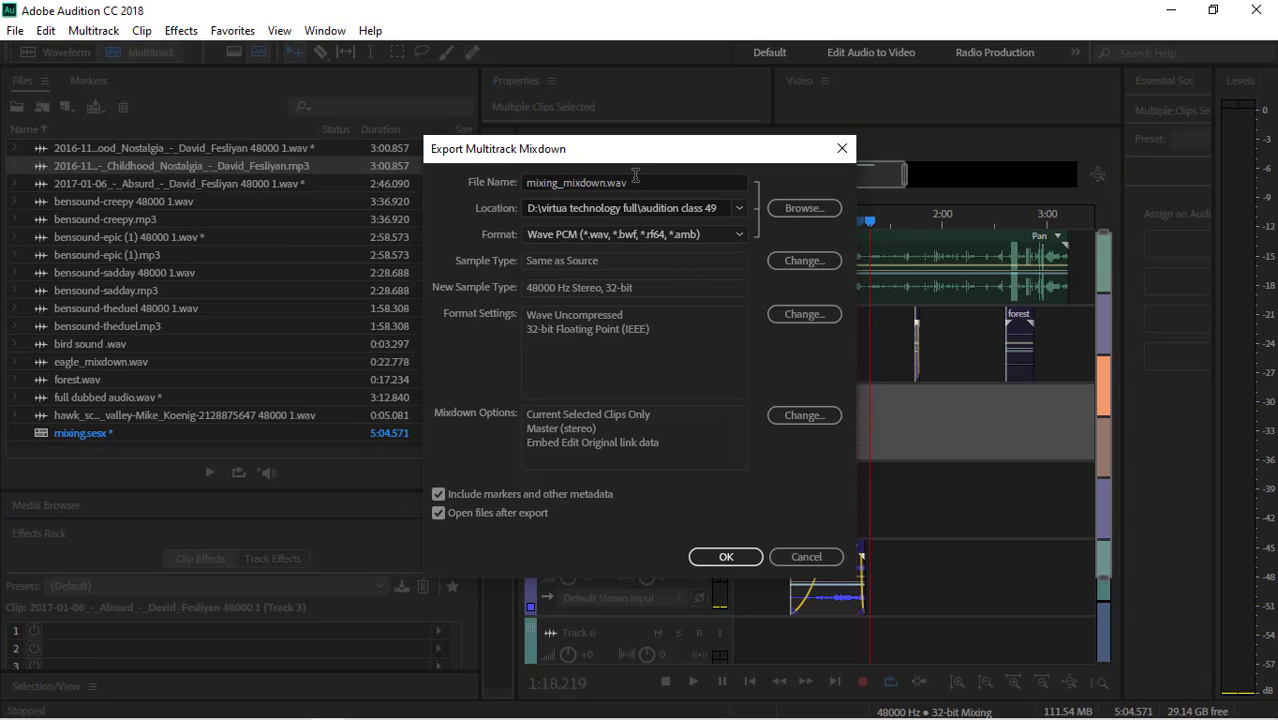
- Name the mixdown file "squrail bgm"
left_click_drag(631, 177, 449, 170)
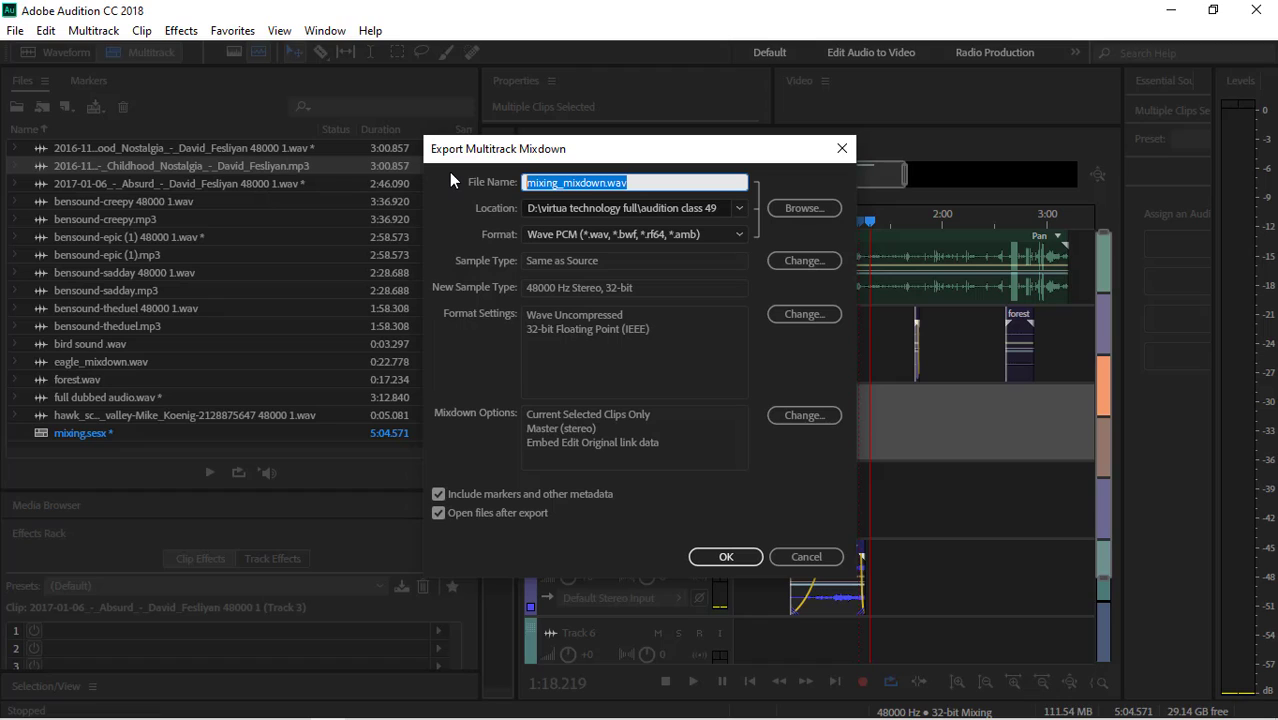
type("s")
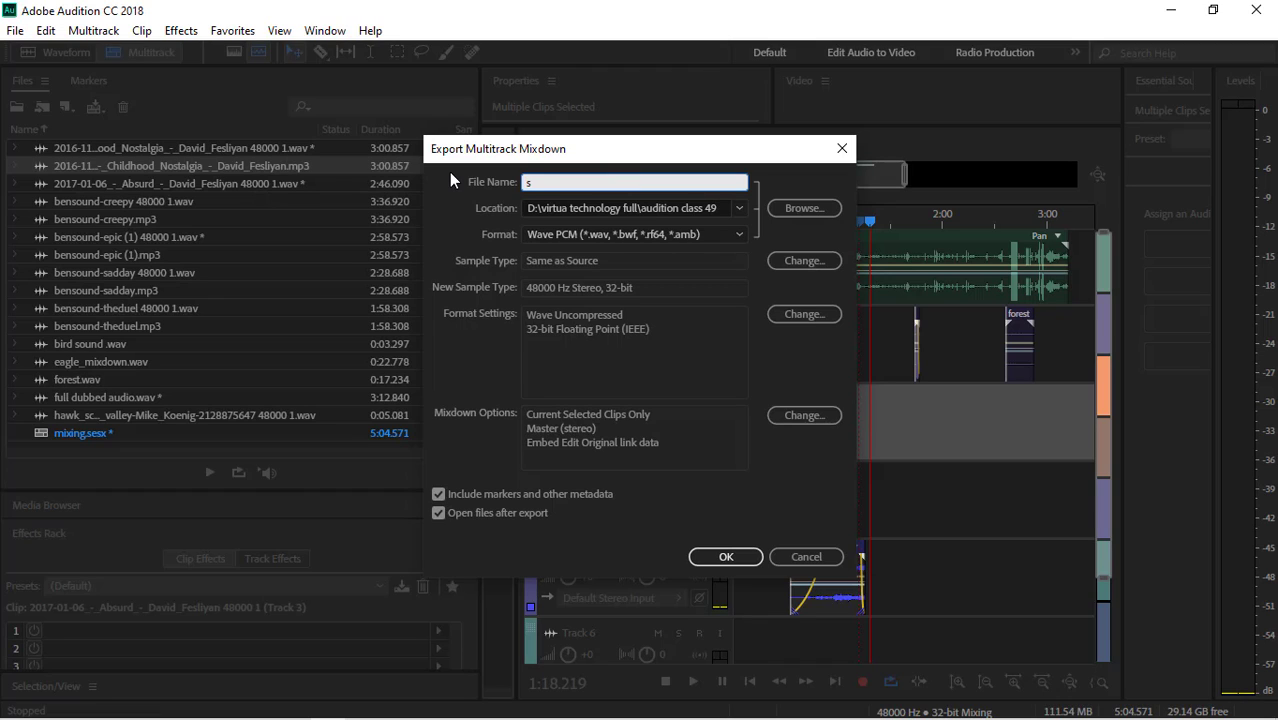
type("qurail bgm")
- Choose the audition class 51 folder inside virtua technology full as the save location and export the mixdown as Wave PCM
left_click(798, 210)
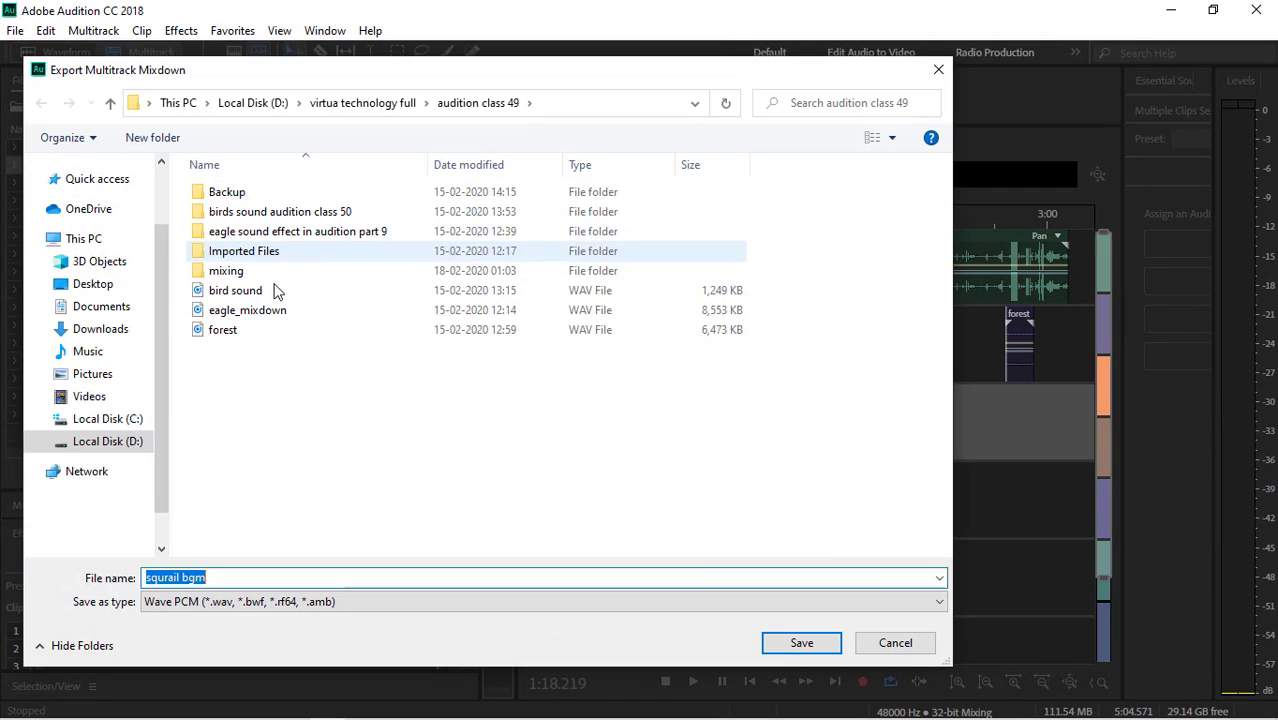
left_click(350, 103)
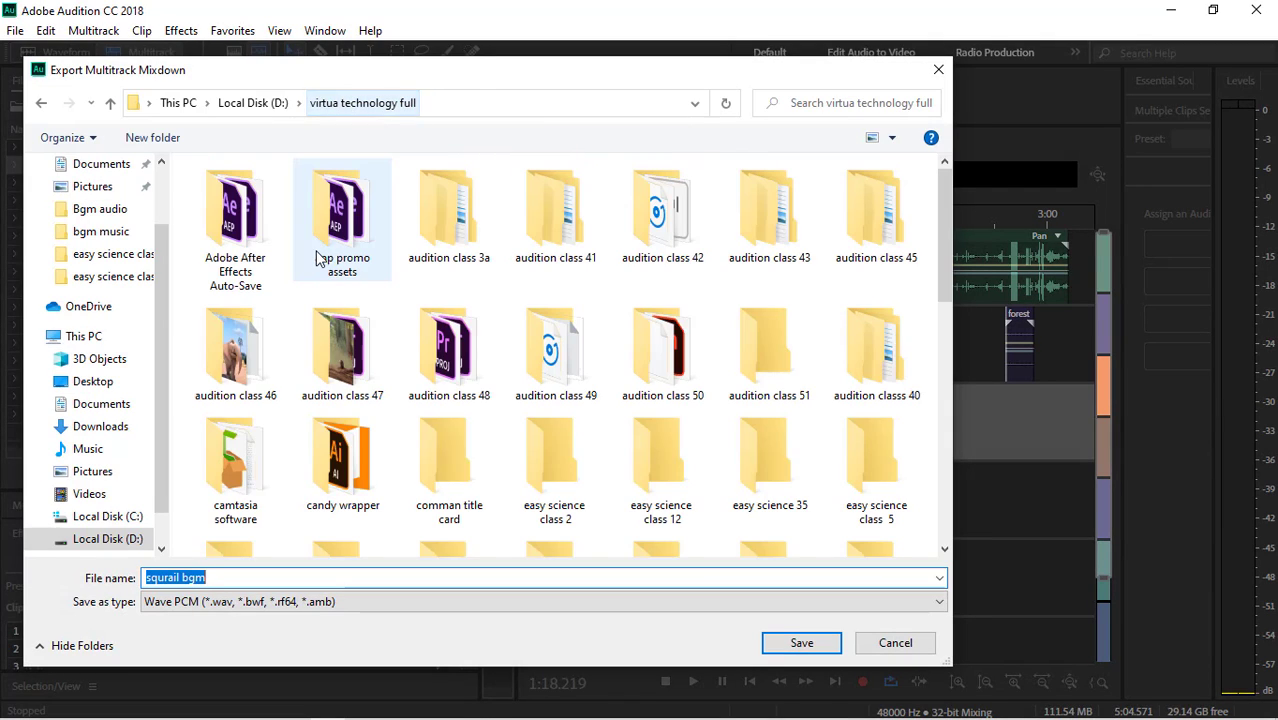
scroll(470, 330, "down", 5)
scroll(500, 330, "down", 3)
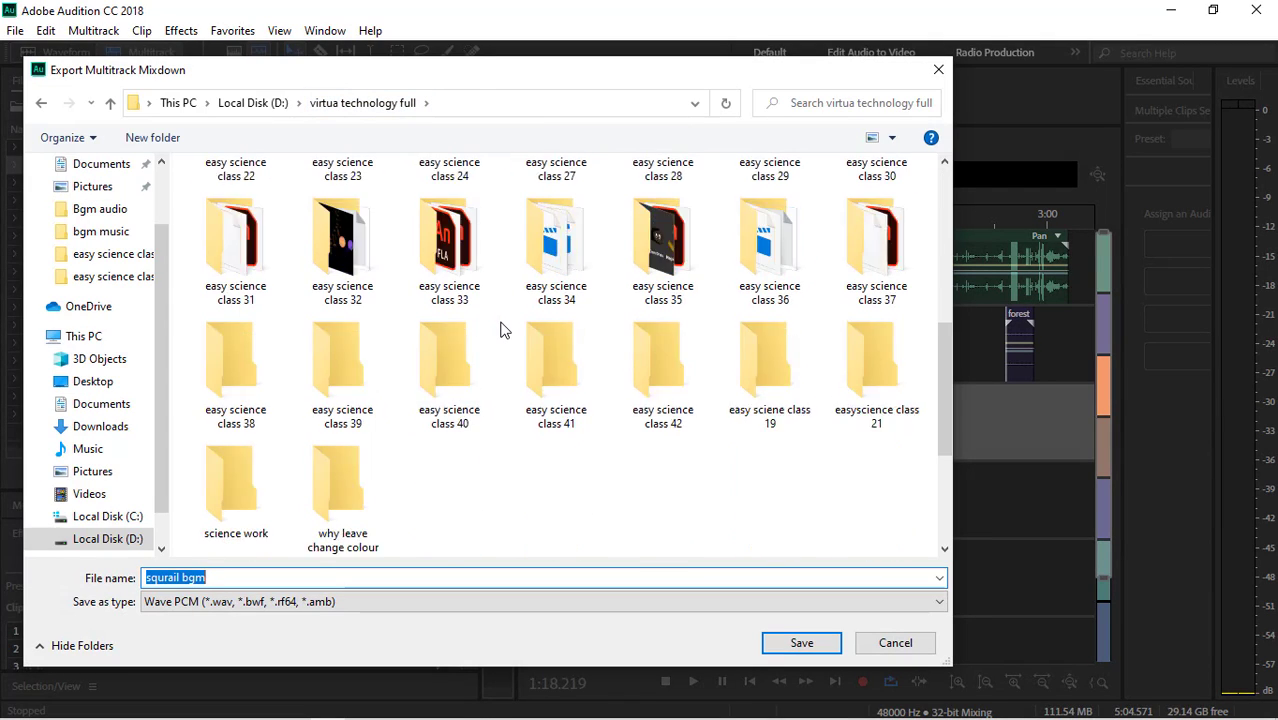
scroll(507, 327, "up", 8)
scroll(555, 370, "down", 8)
scroll(556, 370, "up", 6)
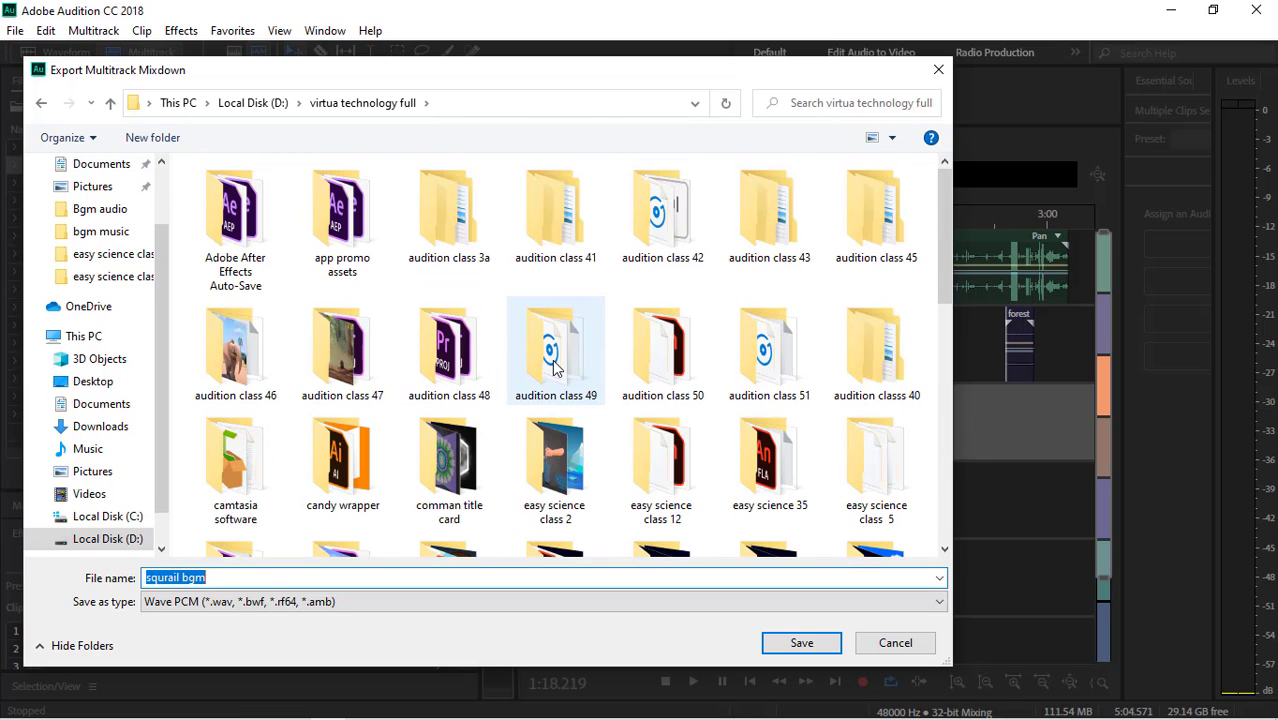
double_click(748, 372)
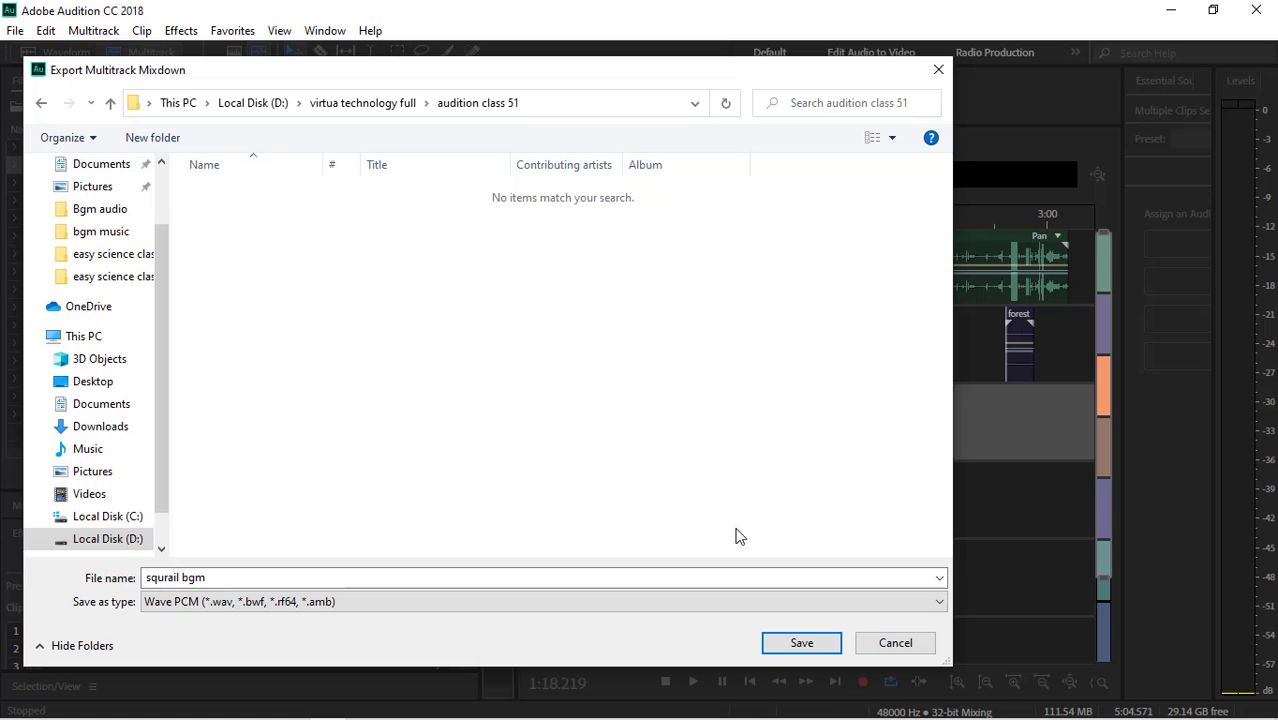
left_click(815, 642)
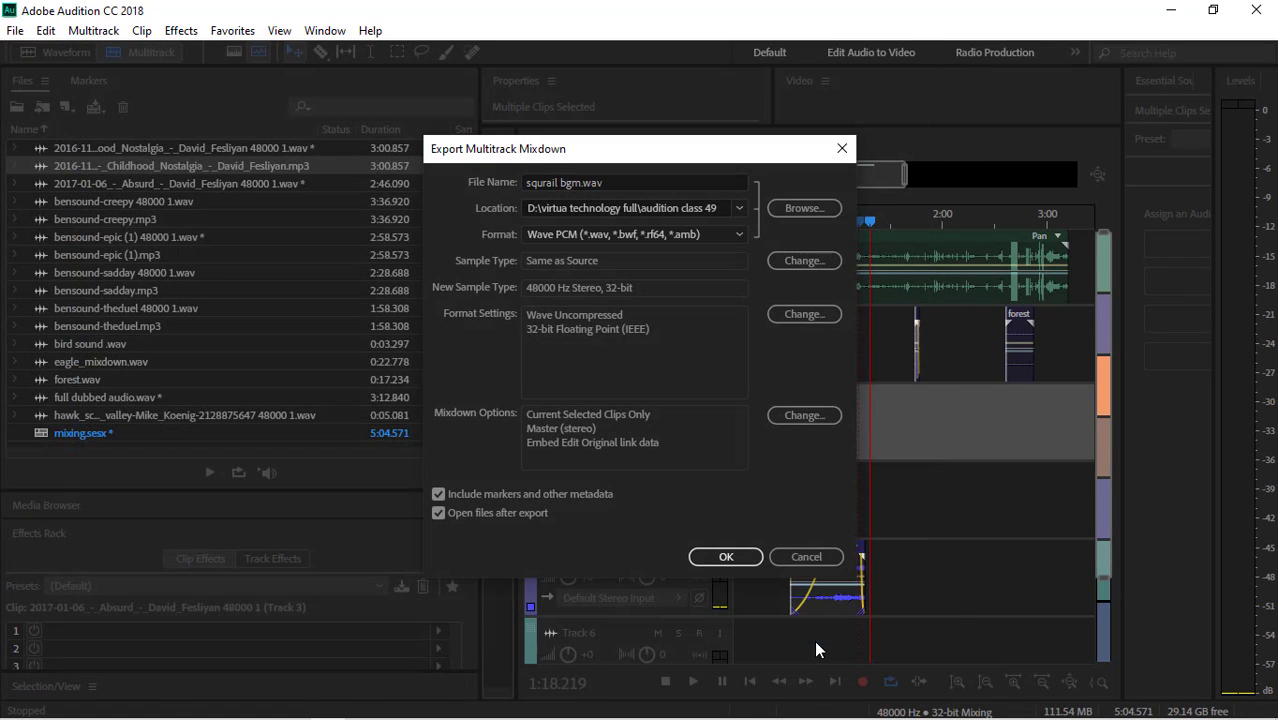
left_click(725, 558)
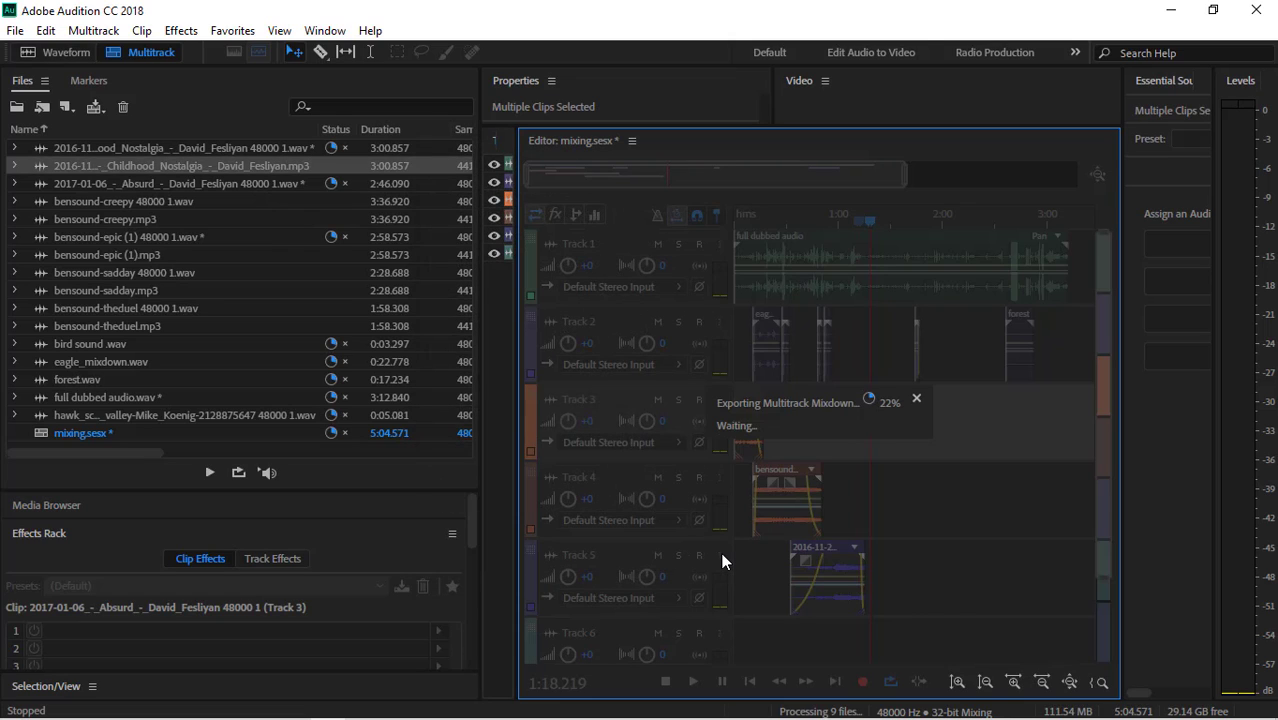
- Mute Tracks 3, 4 and 5 and place squrail bgm.wav at the start of Track 6
scroll(98, 298, "down", 1)
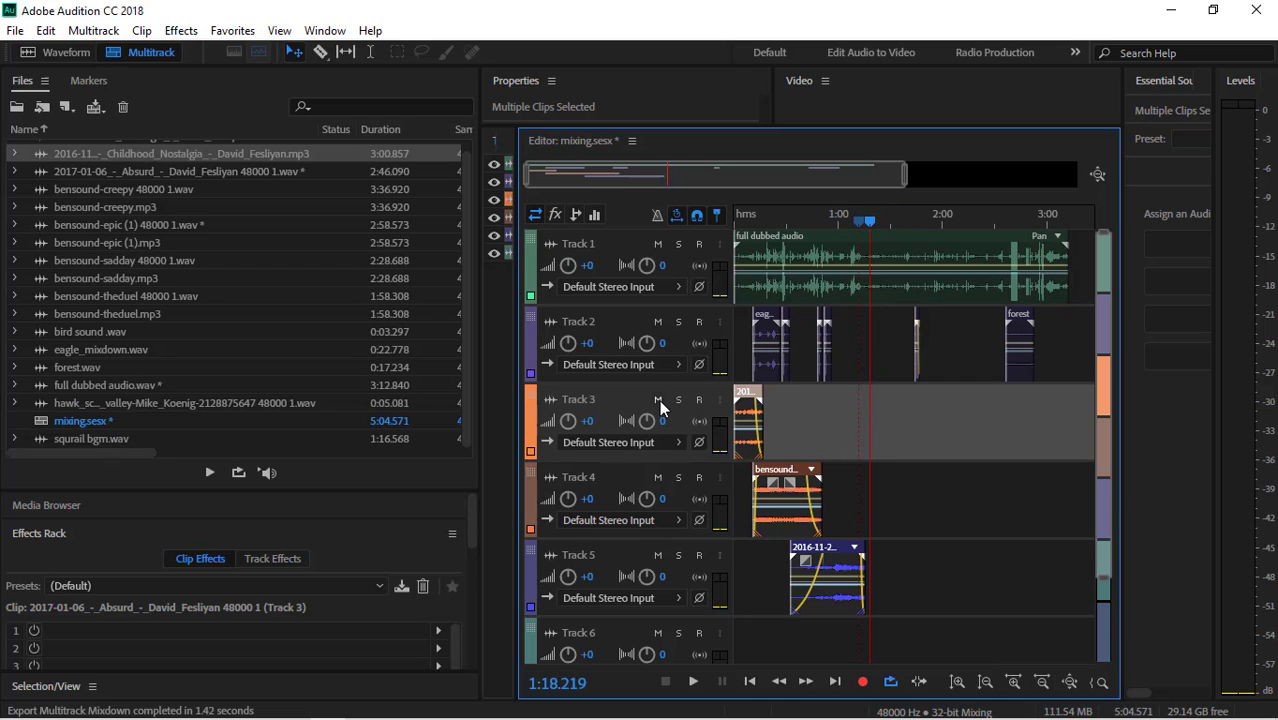
left_click(658, 478)
left_click(658, 555)
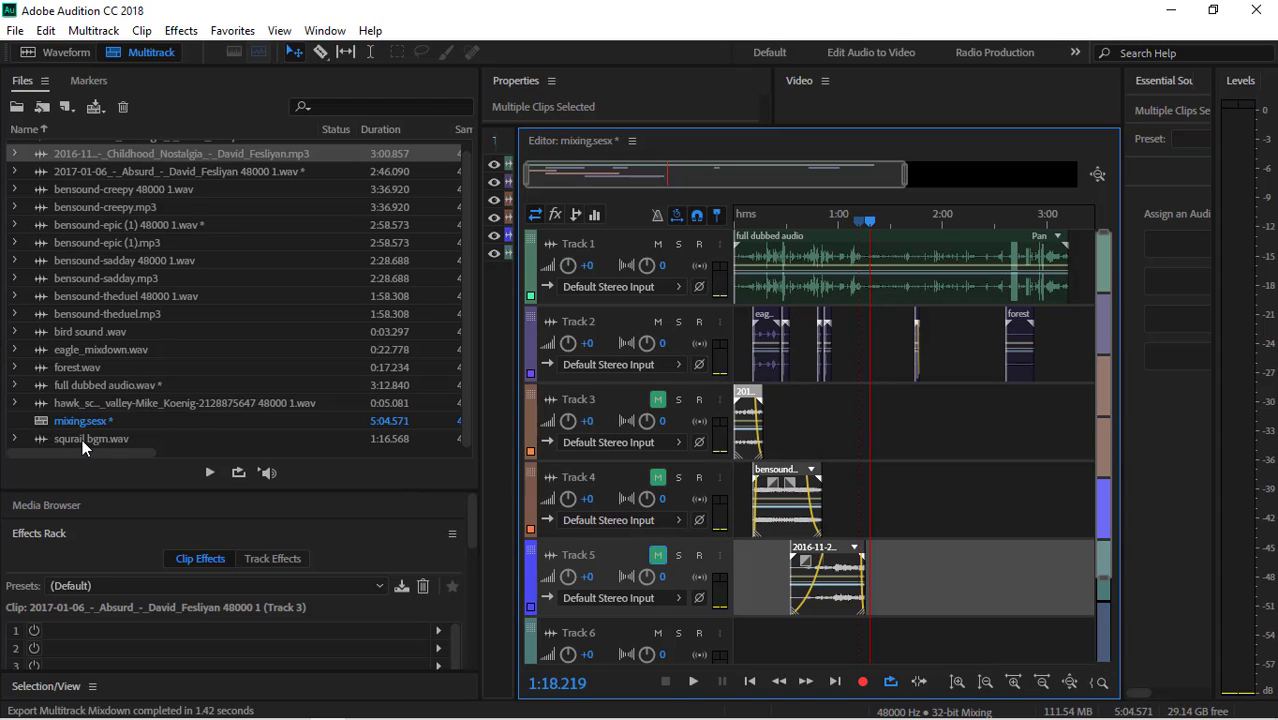
left_click_drag(82, 439, 736, 654)
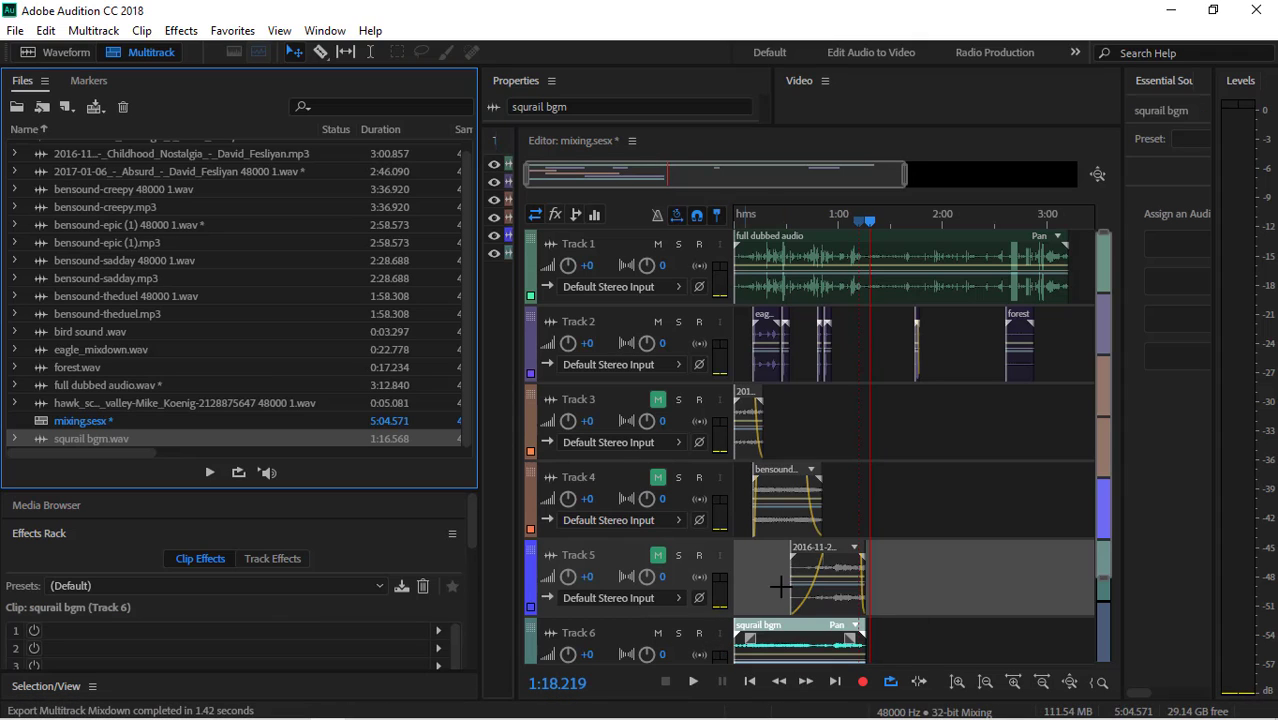
- Play the session from the beginning to about 1:15 to check the squrail bgm clip against the dubbed audio
left_click(872, 244)
key("Home")
key("space")
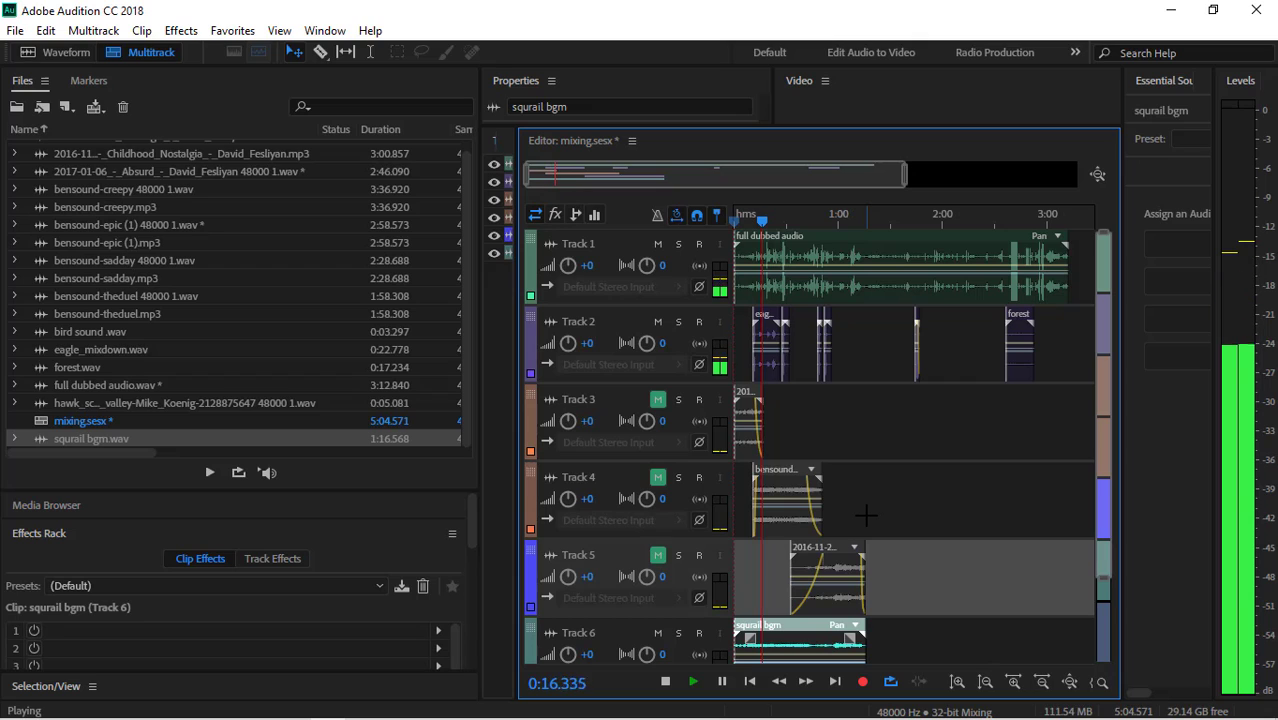
scroll(865, 514, "down", 2)
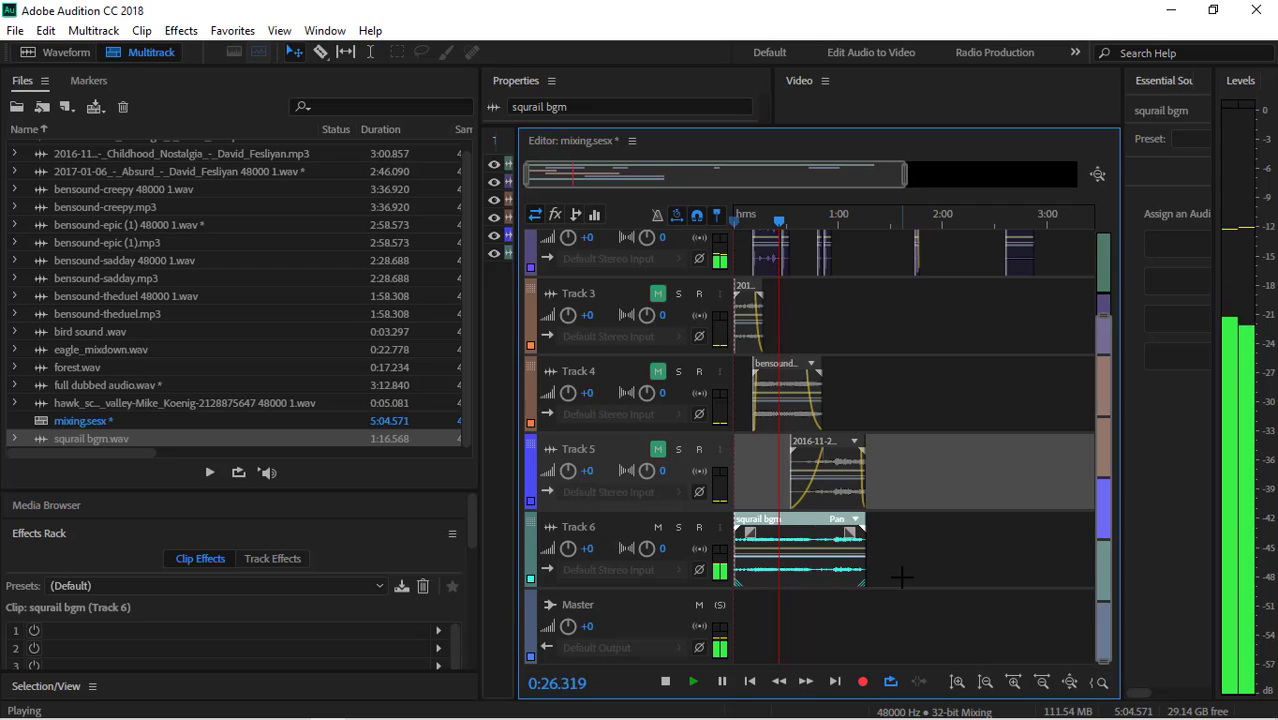
scroll(901, 577, "up", 1)
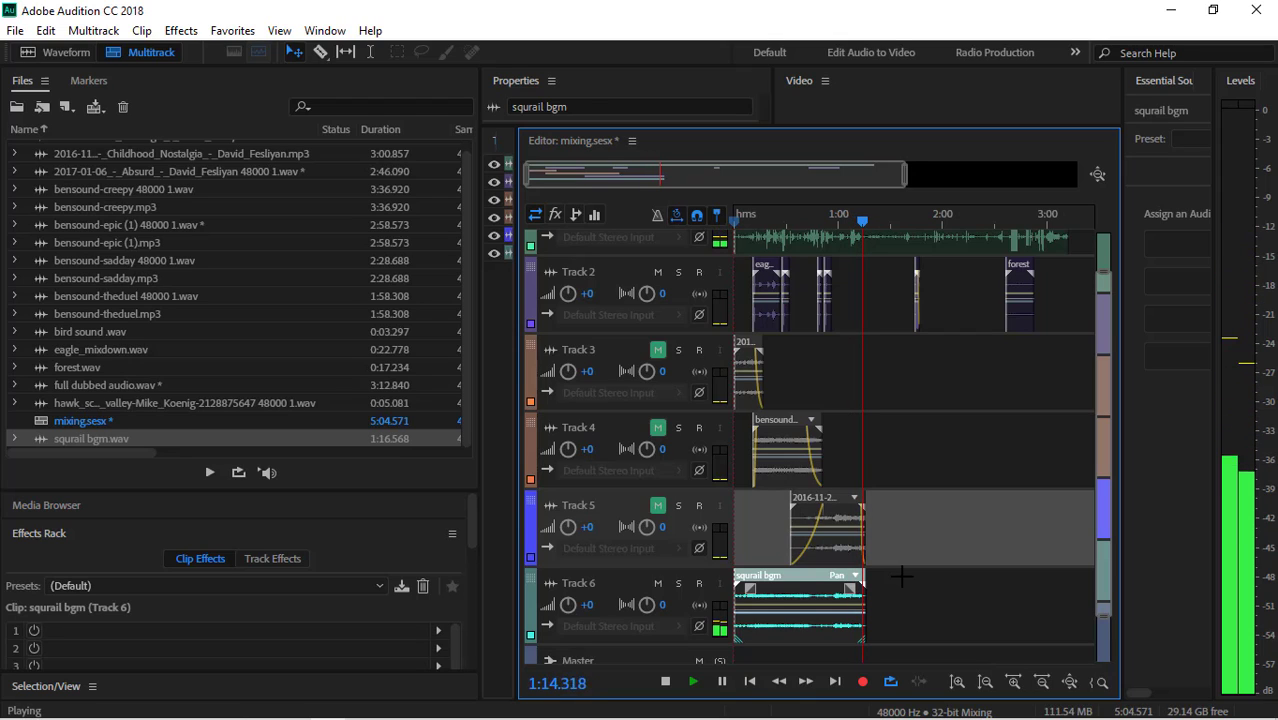
key("space")
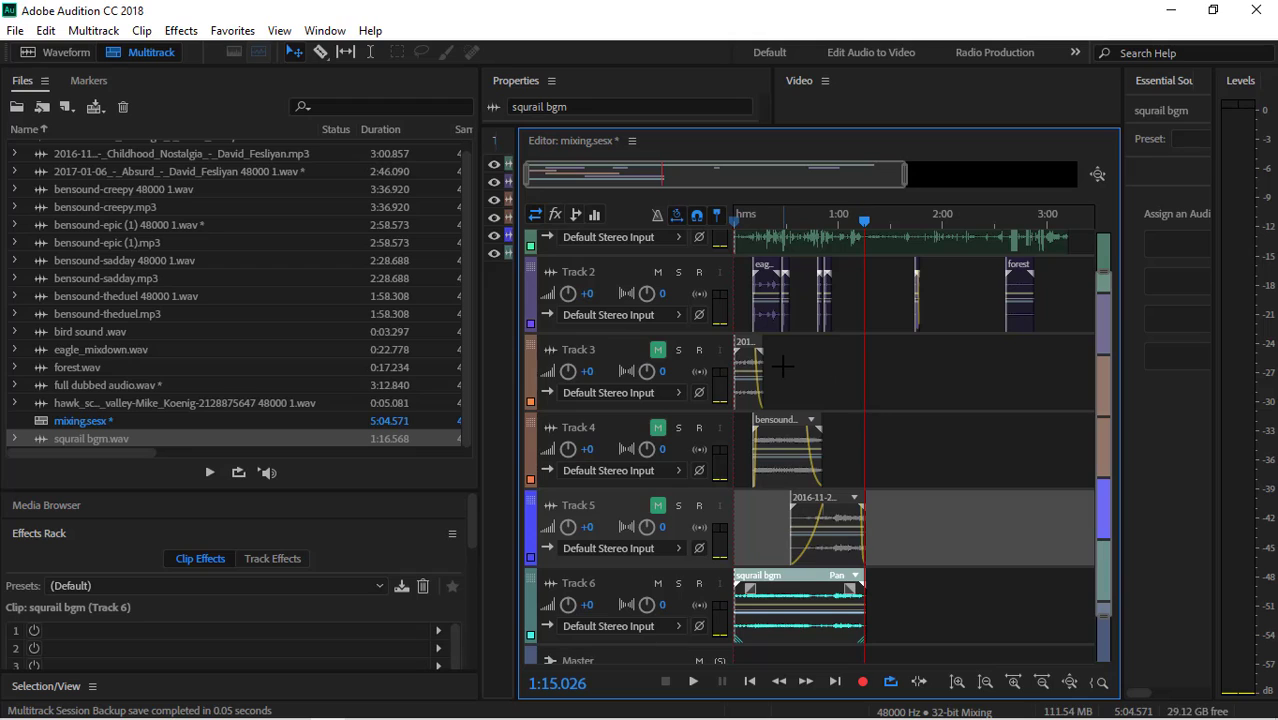